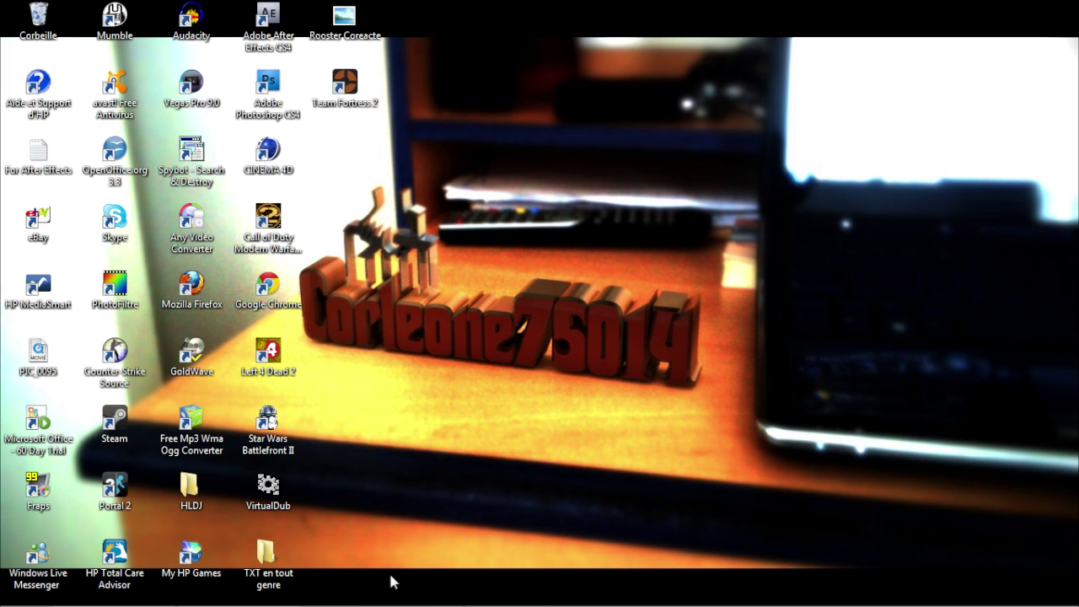
Switch to the open Vegas Pro project and delete the top video track containing the overlay clip
left_click(446, 494)
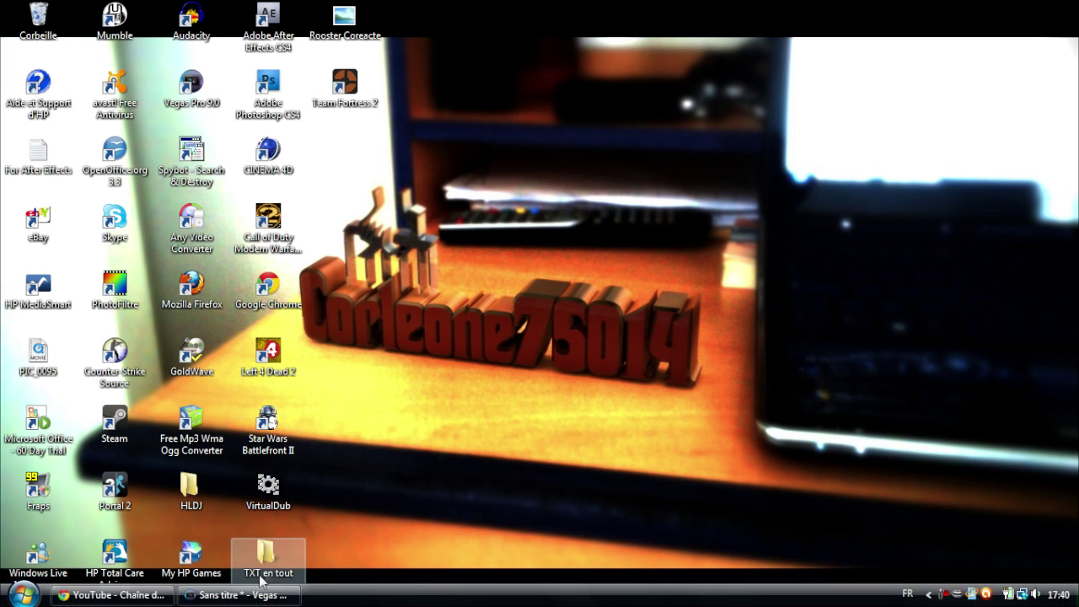
mouse_move(264, 601)
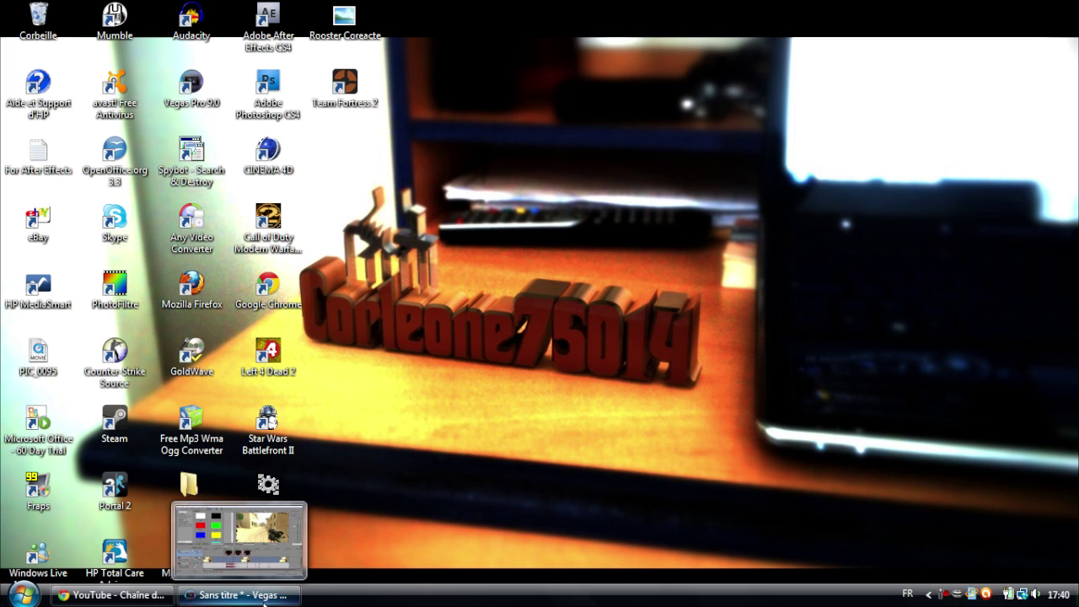
left_click(264, 602)
scroll(331, 503, "down", 3)
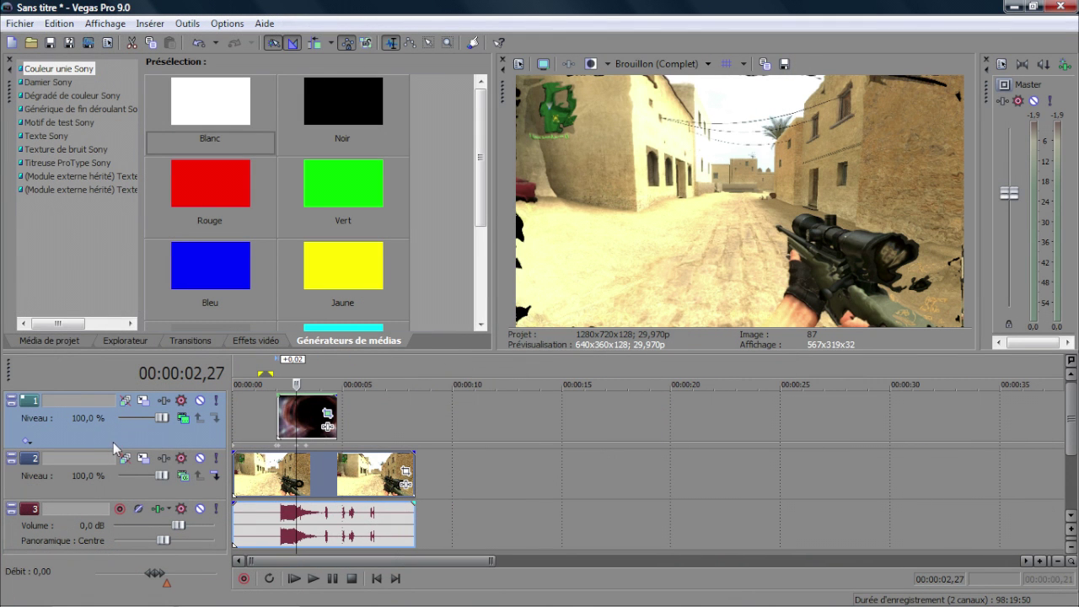
key("Delete")
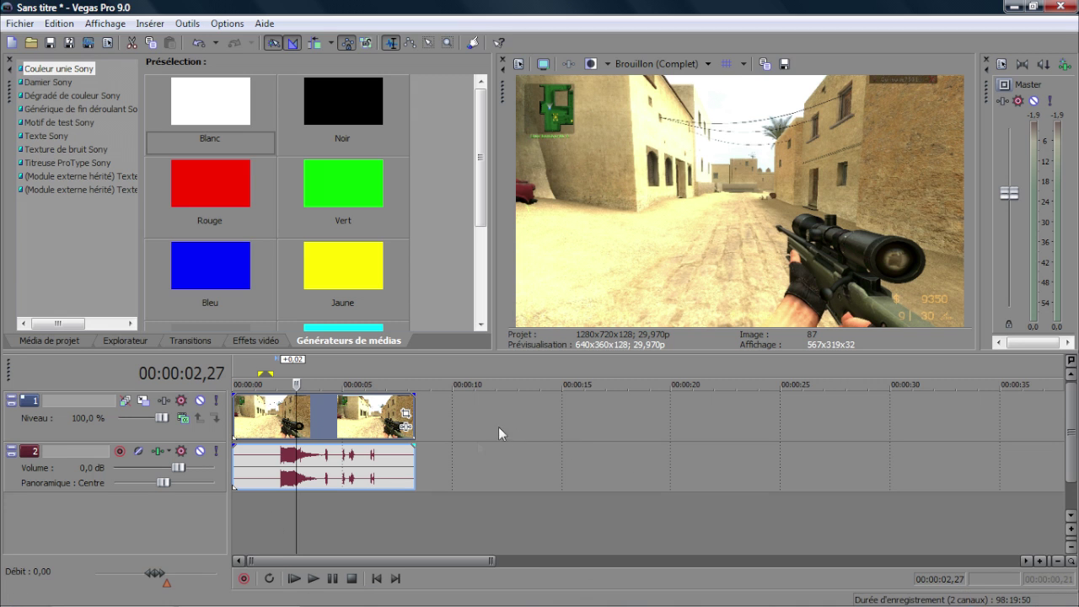
Insert a new video track above the gameplay clip and place SICK_HEIGHTMAP from the Overlay Vegas documents folder on it, starting at about 00:00:02,04
right_click(457, 428)
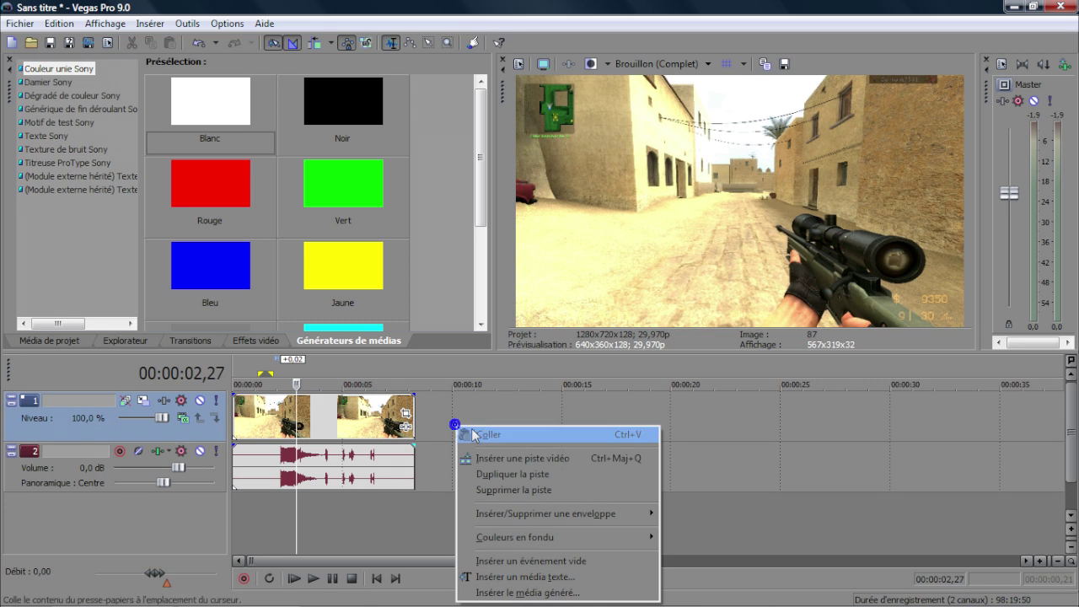
left_click(508, 461)
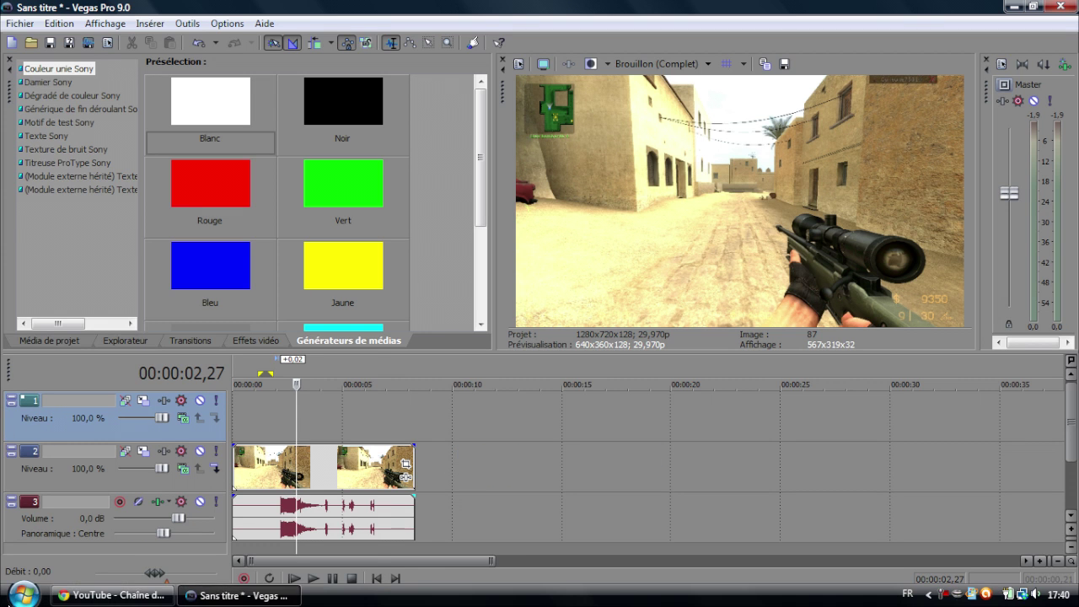
left_click(23, 594)
left_click(290, 249)
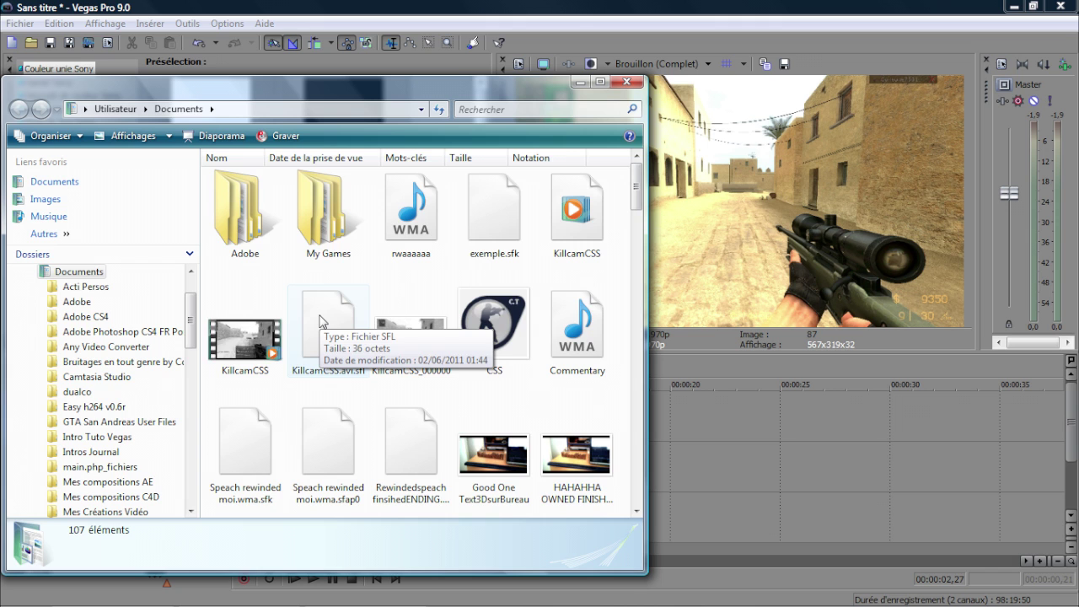
key("o")
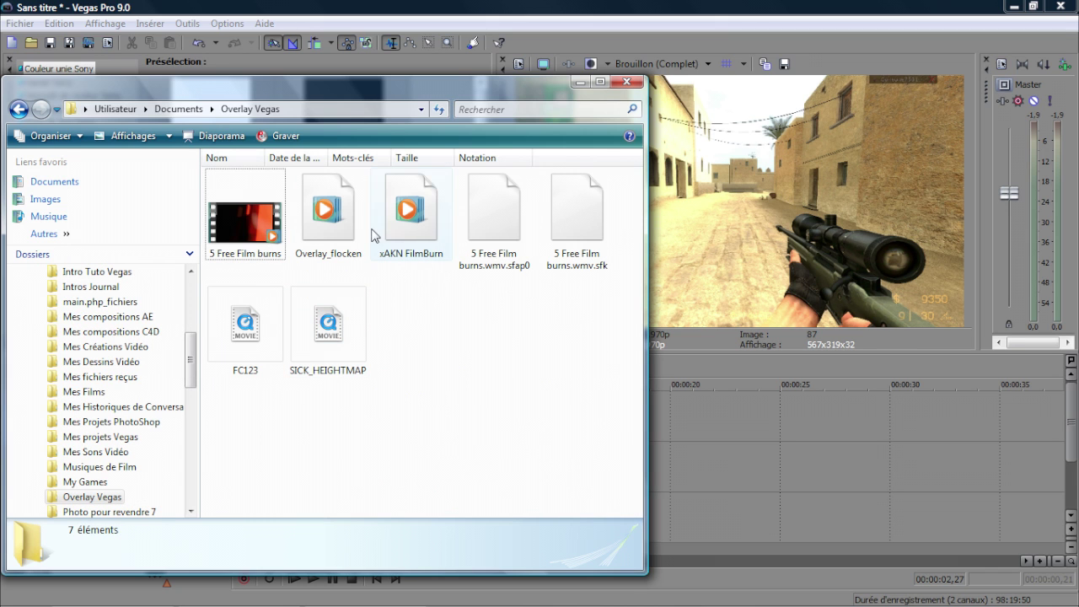
left_click_drag(319, 337, 281, 424)
left_click(626, 82)
scroll(253, 430, "down", 3)
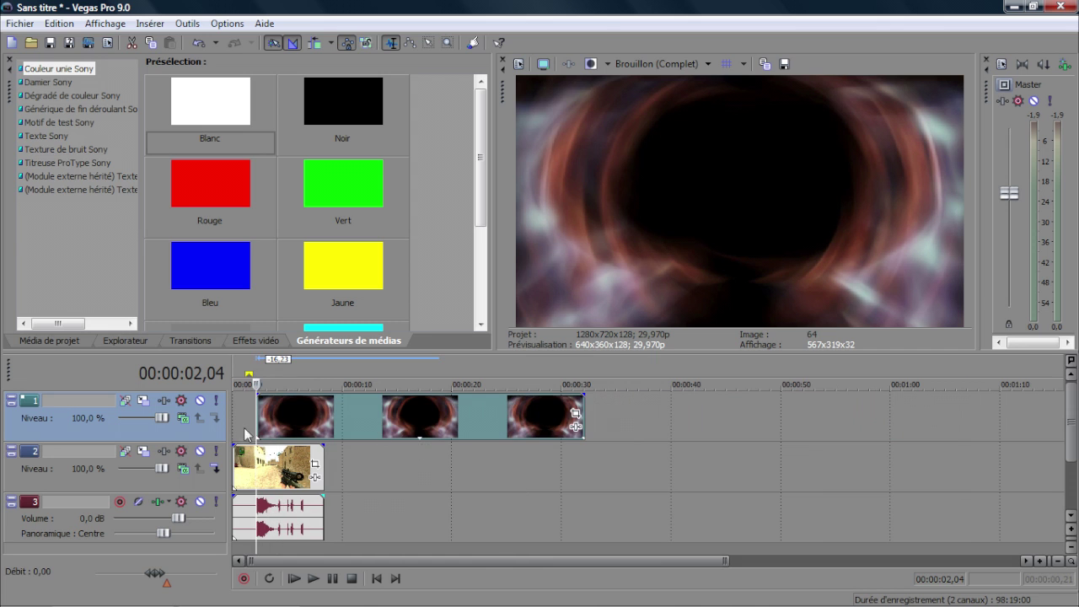
Play a short part of the overlay and trim its end to match the end of the gameplay clip
key("space")
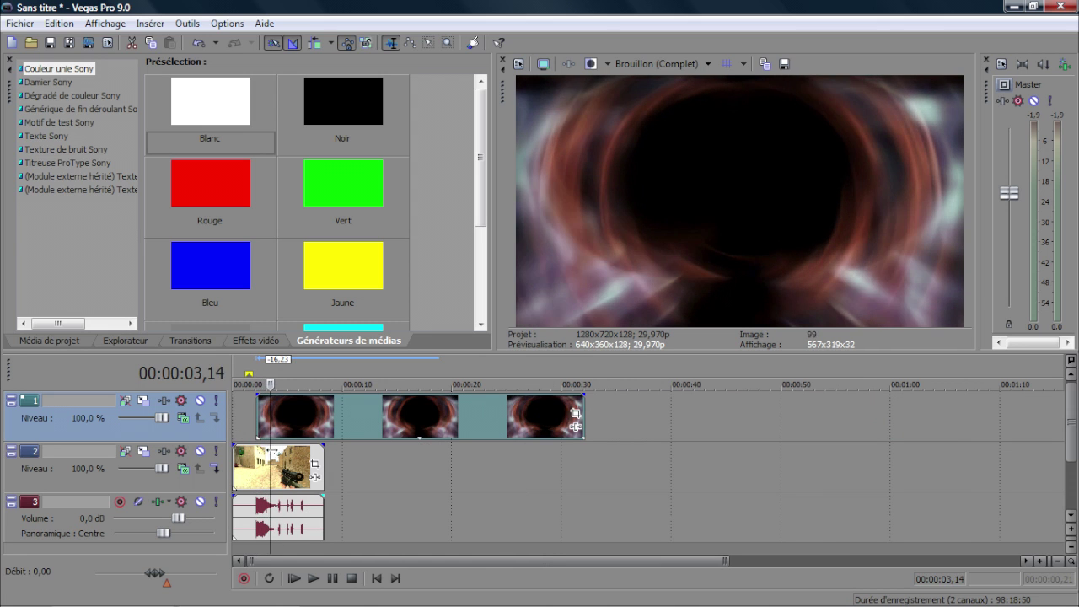
key("space")
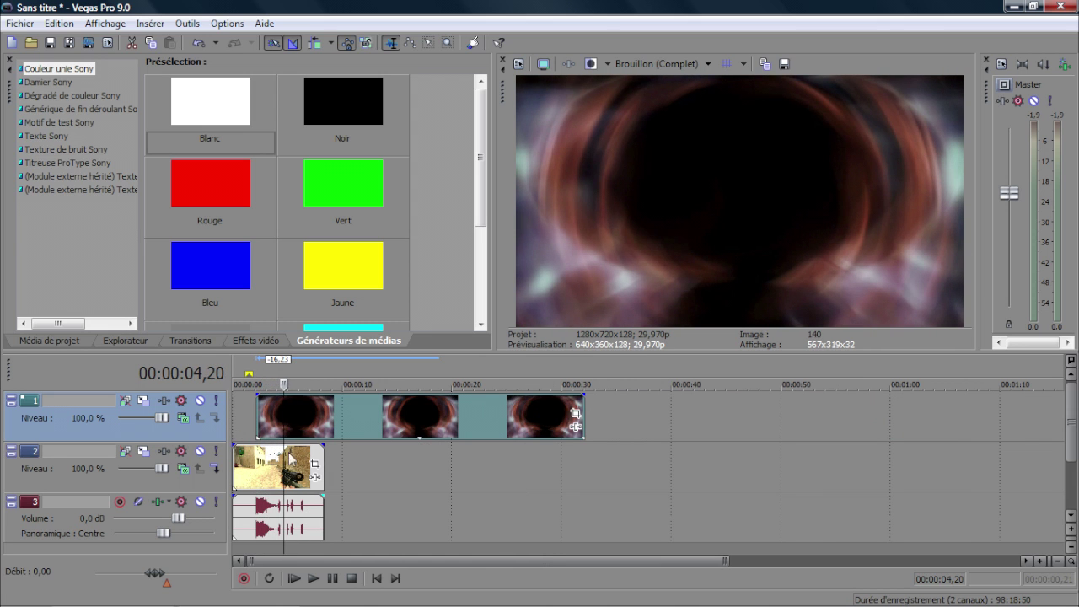
left_click_drag(580, 419, 318, 413)
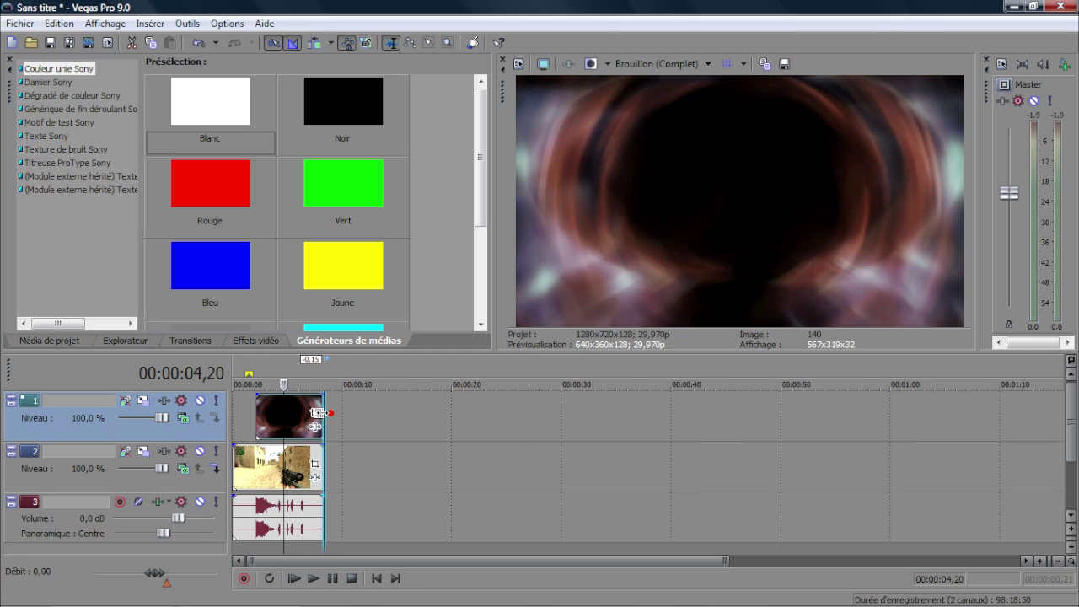
scroll(337, 446, "up", 4)
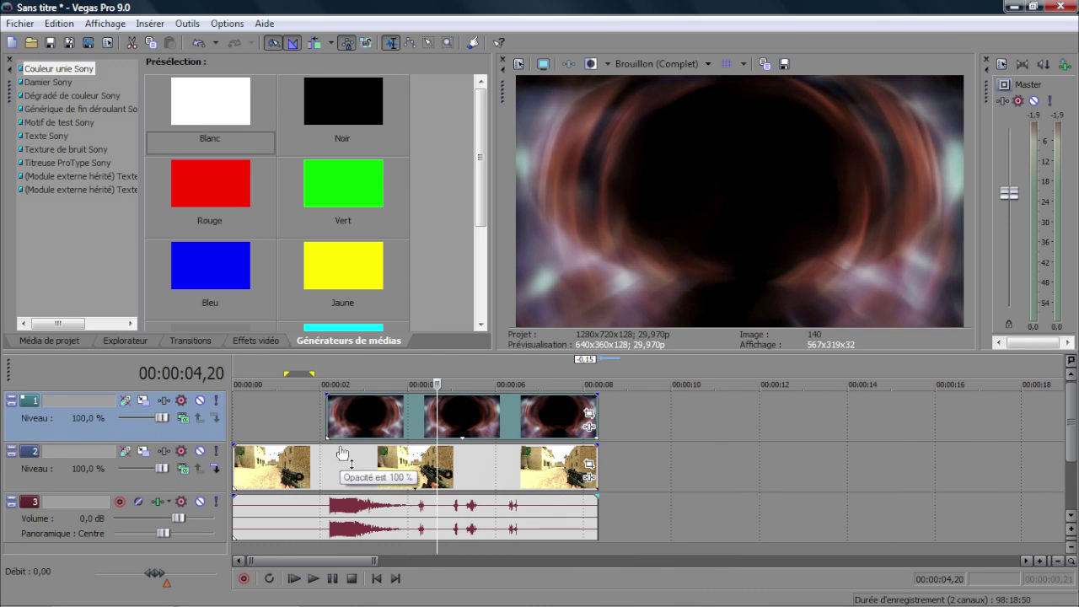
Set the overlay track's compositing mode to a custom one using the Carte de hauteur Sony plug-in
left_click(183, 418)
left_click(232, 196)
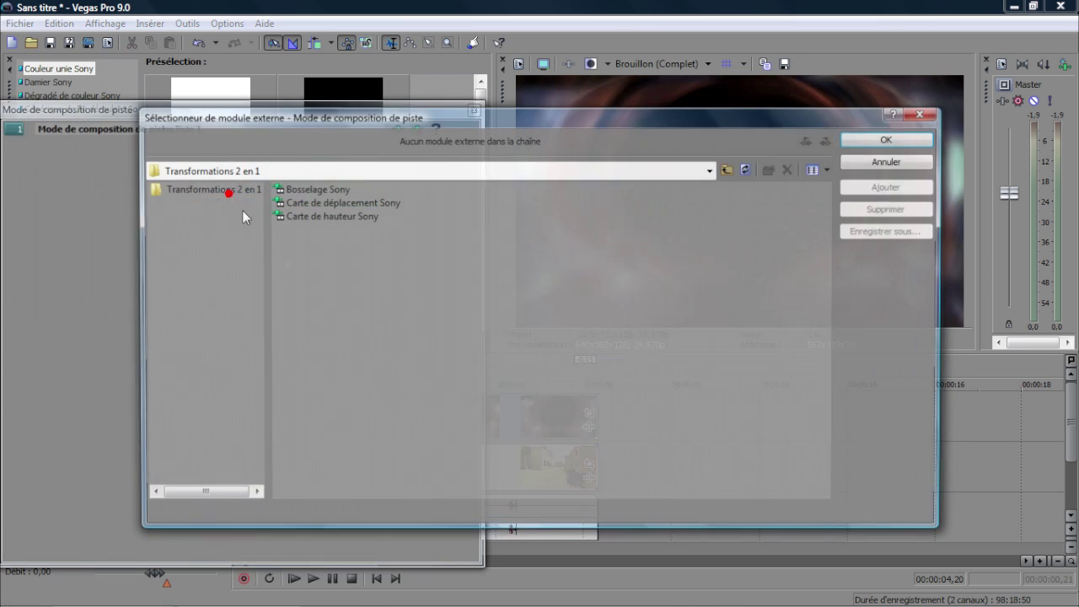
double_click(308, 215)
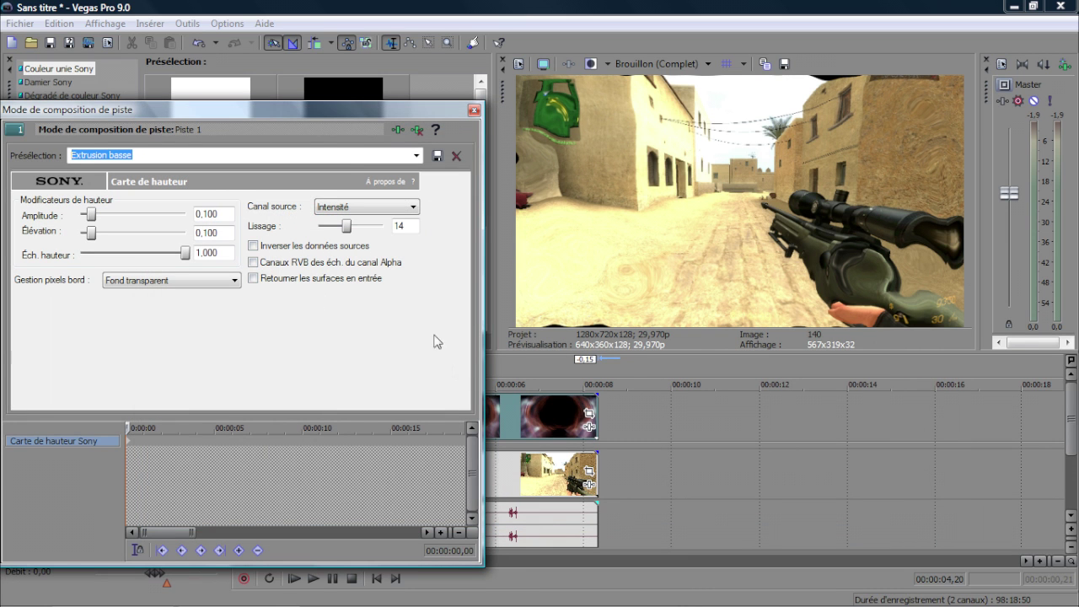
Examine the height map distortion in the preview at several points along the overlay clip
left_click_drag(313, 110, 72, 157)
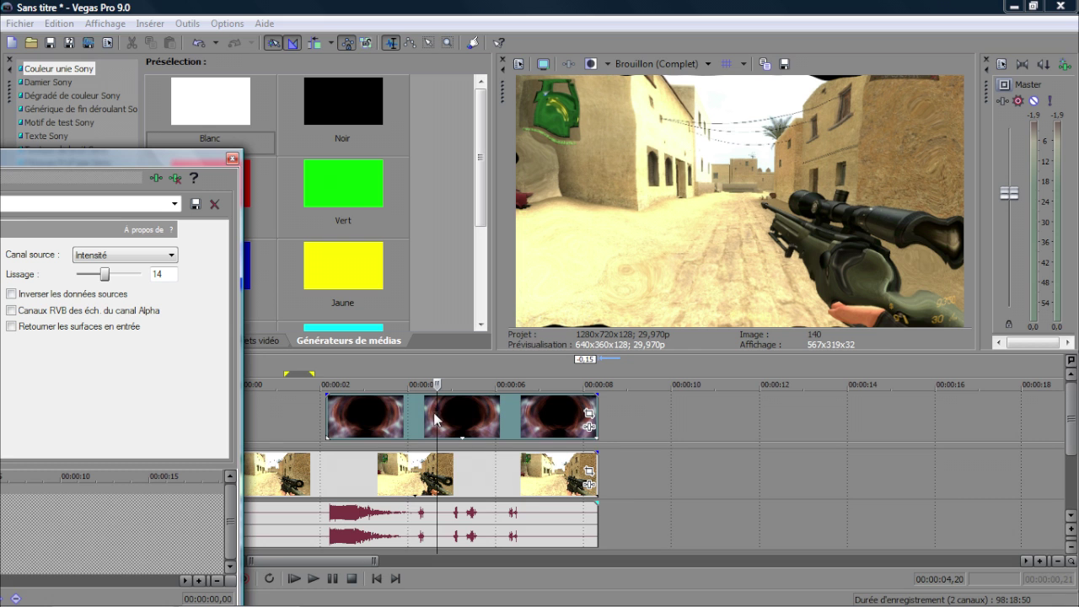
left_click(368, 417)
mouse_move(368, 417)
left_mouse_down()
mouse_move(343, 417)
mouse_move(381, 417)
left_mouse_up()
left_click_drag(43, 160, 363, 136)
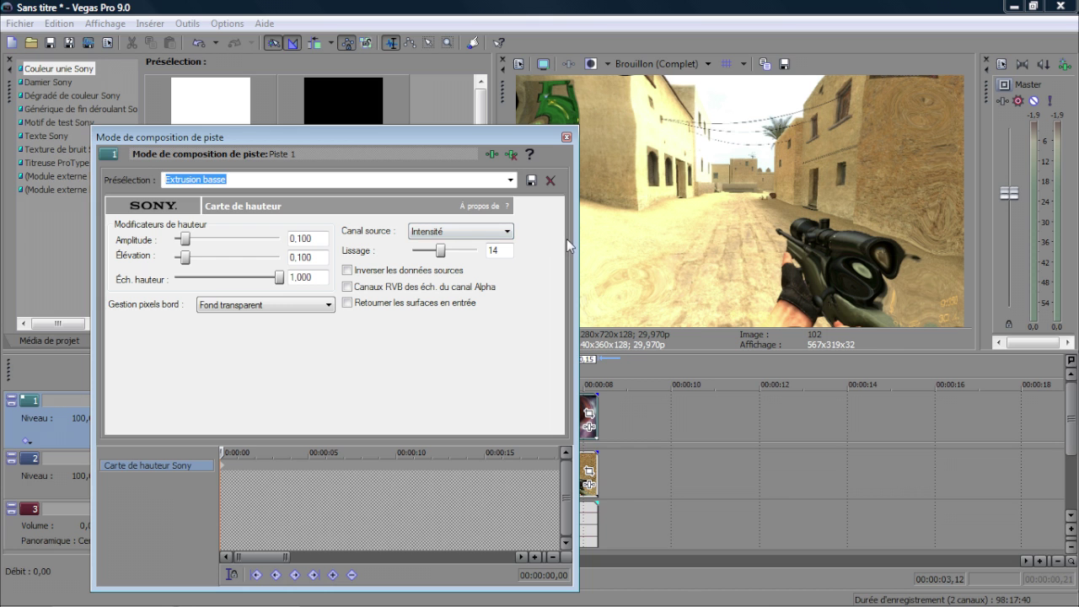
left_click_drag(568, 245, 541, 246)
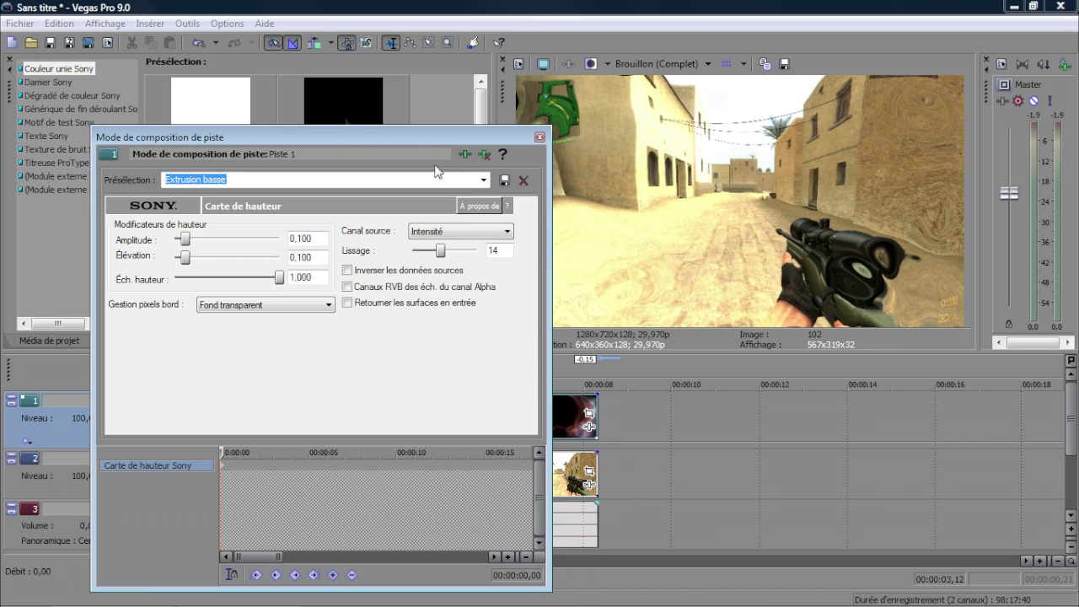
left_click_drag(95, 133, 3, 125)
mouse_move(82, 128)
left_mouse_down()
mouse_move(3, 125)
mouse_move(36, 143)
mouse_move(871, 173)
mouse_move(34, 115)
mouse_move(52, 132)
mouse_move(96, 143)
left_mouse_up()
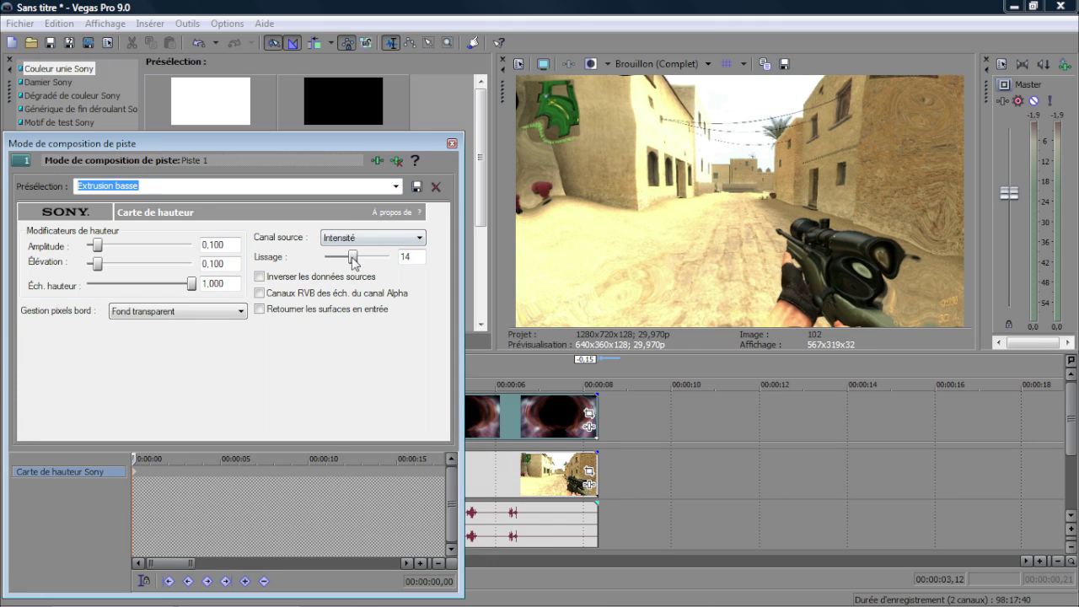
left_click_drag(134, 459, 183, 466)
left_click_drag(234, 144, 74, 171)
left_click_drag(31, 478, 14, 479)
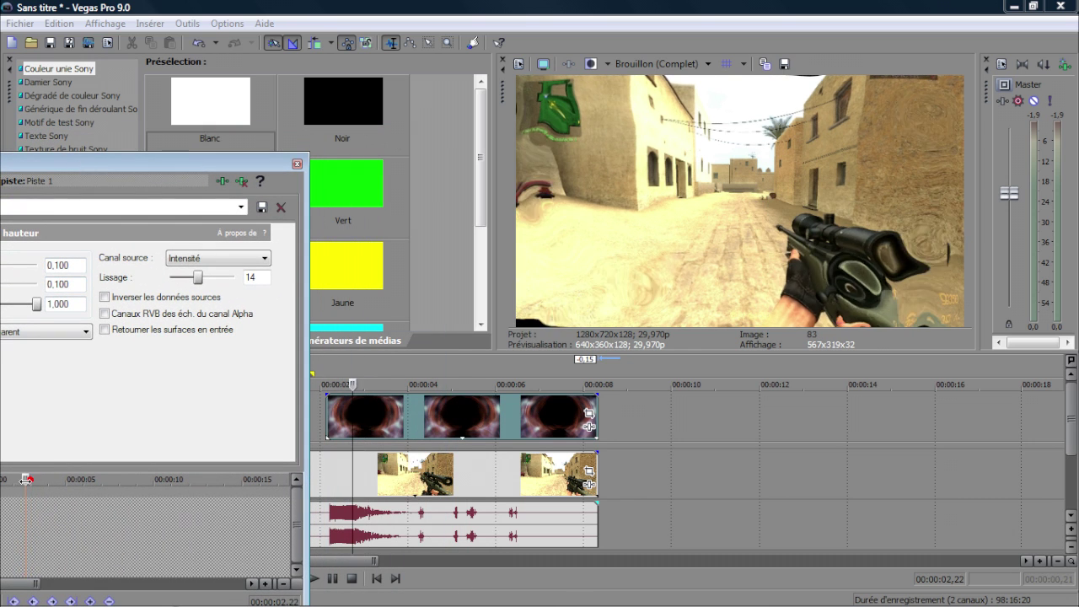
left_click_drag(119, 164, 318, 166)
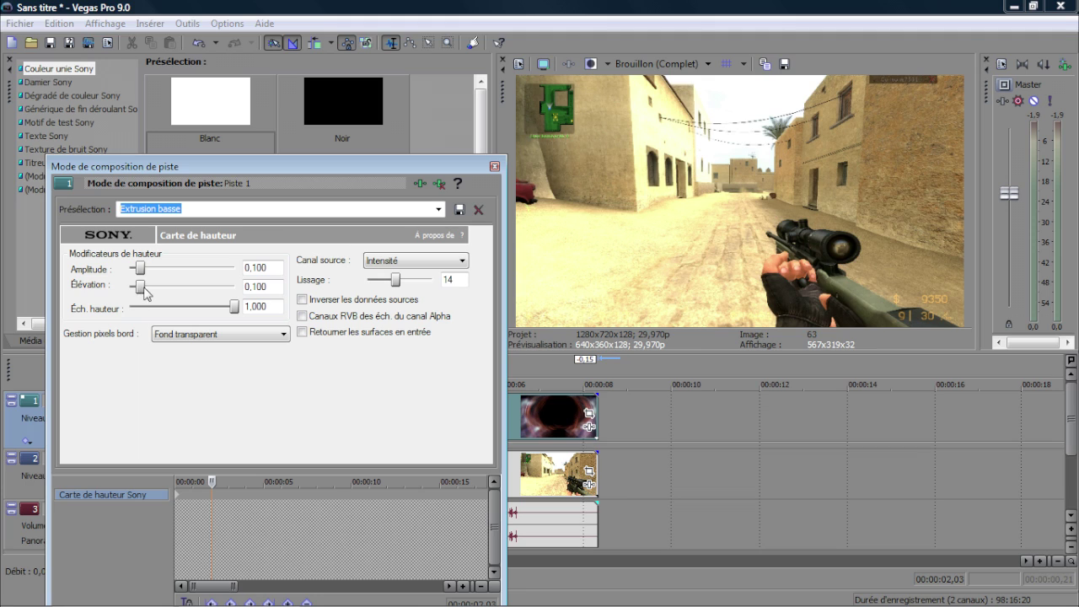
Keyframe the height map at 00:00:02,03, just before the overlay starts, with Amplitude and Élévation at 0,000
left_click_drag(202, 169, 806, 148)
left_click(314, 475)
left_click_drag(726, 144, 65, 138)
mouse_move(496, 179)
left_mouse_down()
mouse_move(472, 181)
mouse_move(482, 182)
left_mouse_up()
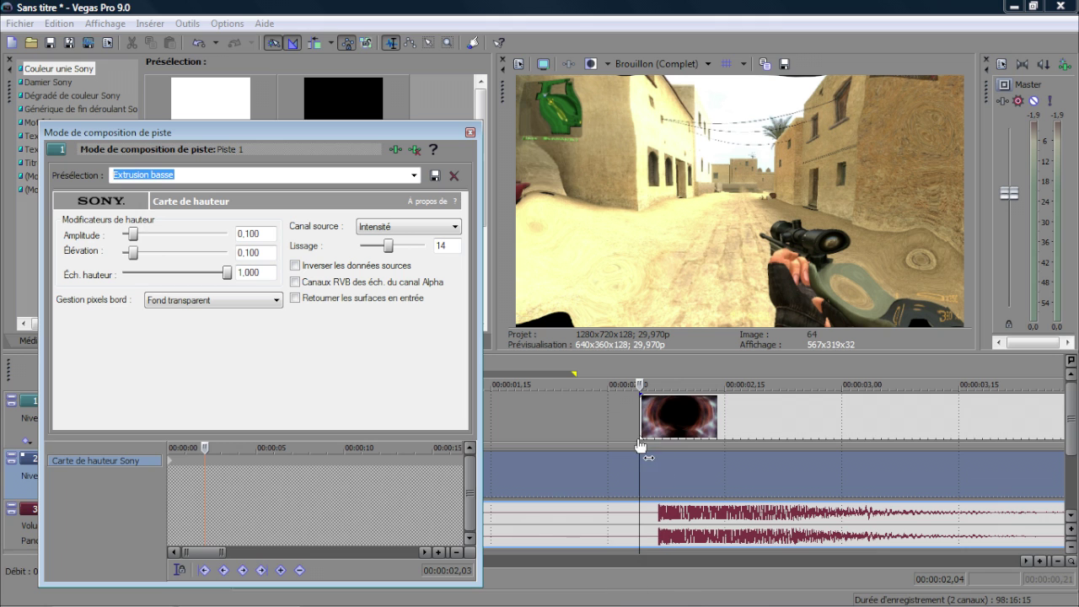
left_click(205, 447)
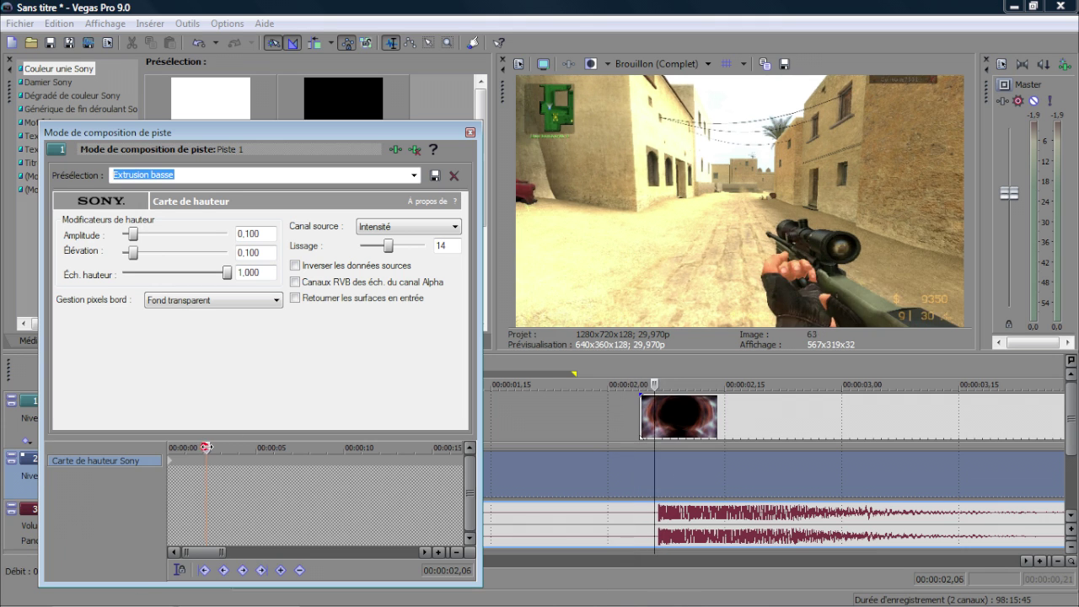
scroll(243, 497, "up", 3)
left_click(309, 460)
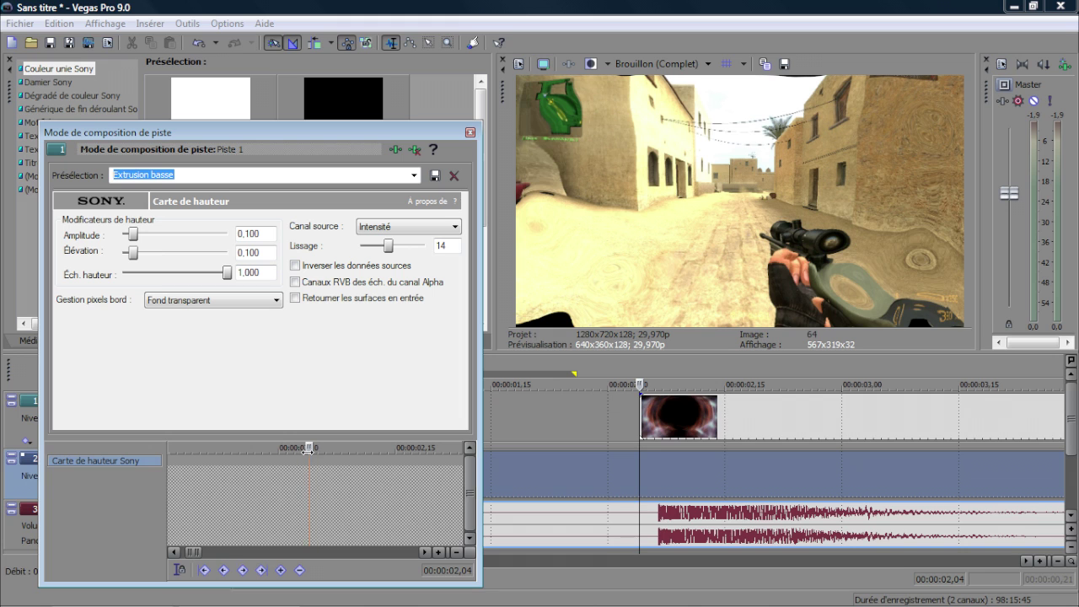
left_click_drag(308, 449, 301, 449)
mouse_move(132, 234)
left_mouse_down()
mouse_move(105, 239)
mouse_move(123, 253)
left_mouse_up()
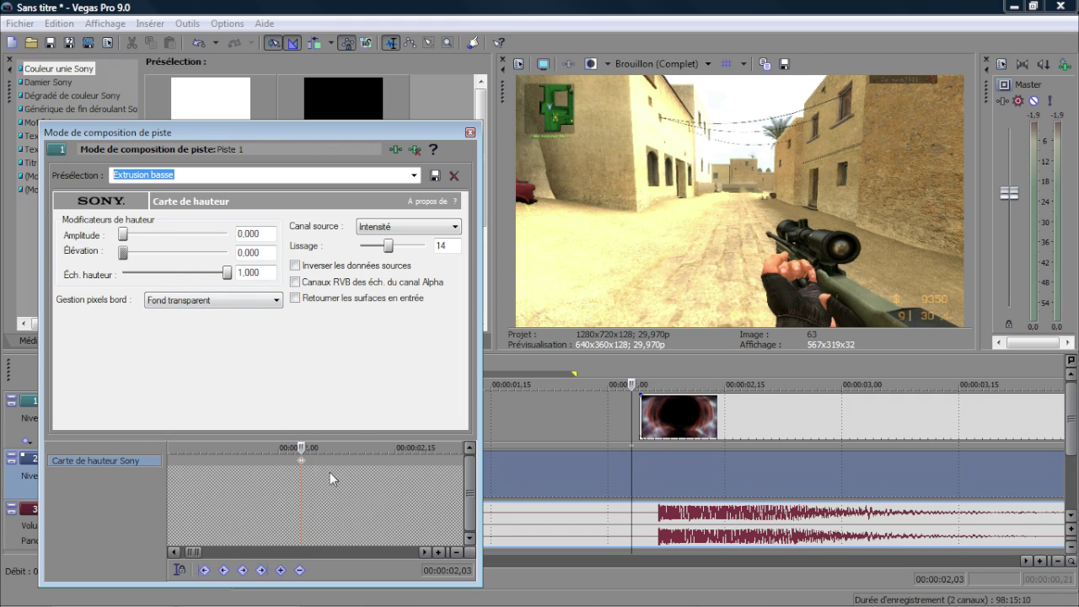
Keyframe the height map at 00:00:02,06 with Amplitude 0,045, Élévation 0,091 and Lissage 2
left_click_drag(301, 448, 324, 445)
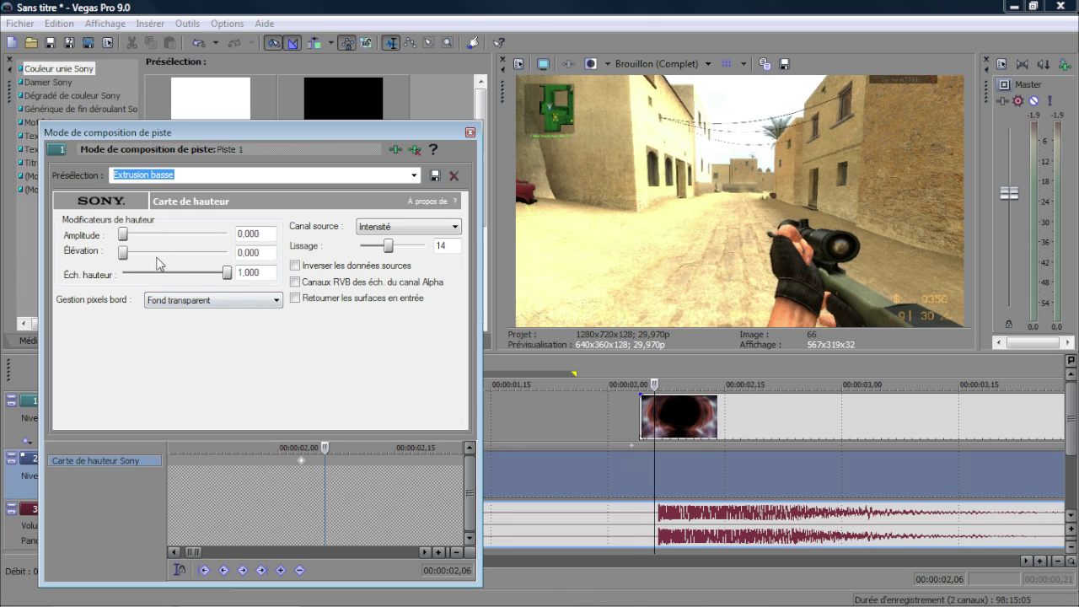
mouse_move(124, 253)
left_mouse_down()
mouse_move(133, 256)
mouse_move(128, 235)
left_mouse_up()
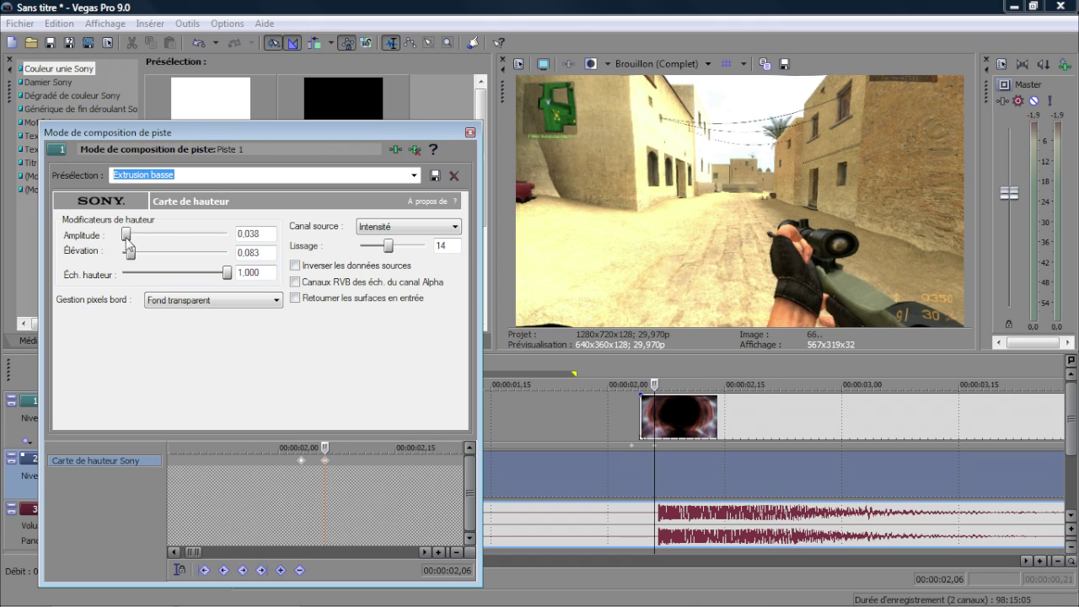
left_click_drag(129, 255, 149, 265)
left_click(131, 236)
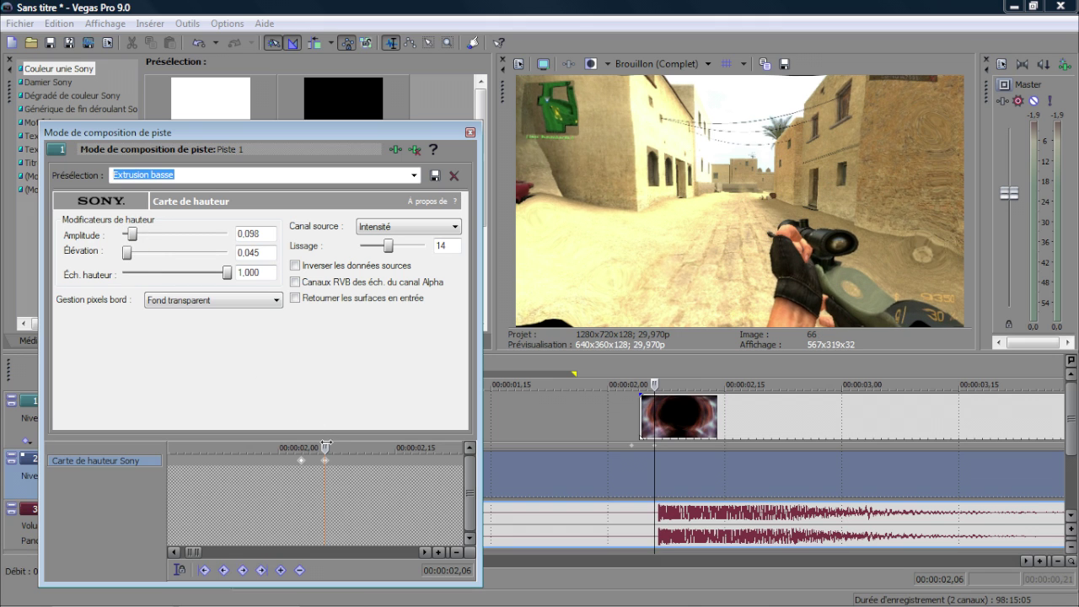
mouse_move(327, 444)
left_mouse_down()
mouse_move(396, 445)
mouse_move(321, 442)
left_mouse_up()
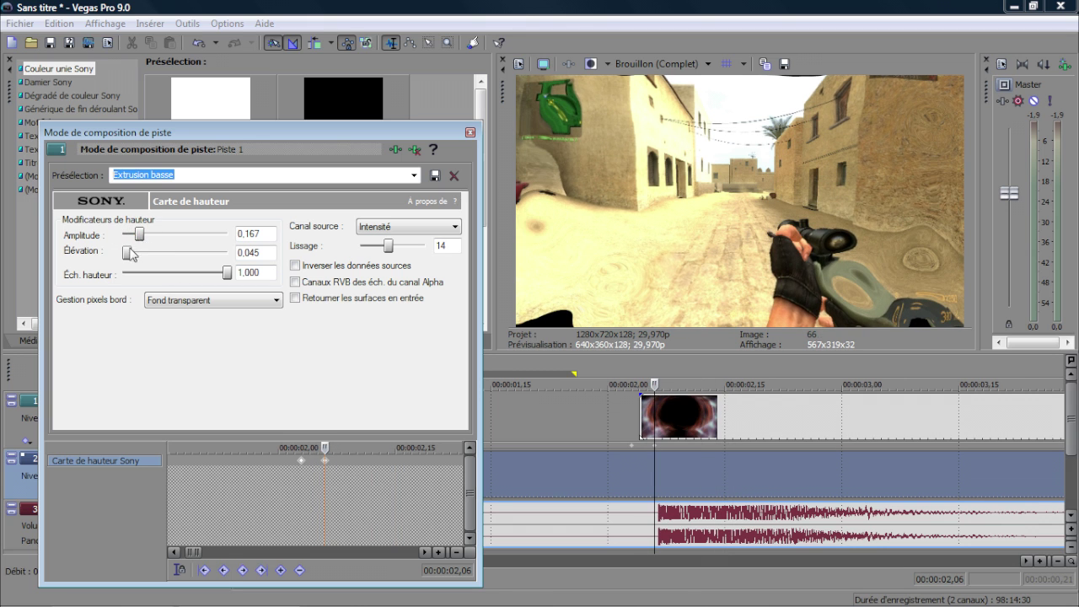
mouse_move(131, 257)
left_mouse_down()
mouse_move(133, 236)
mouse_move(134, 253)
left_mouse_up()
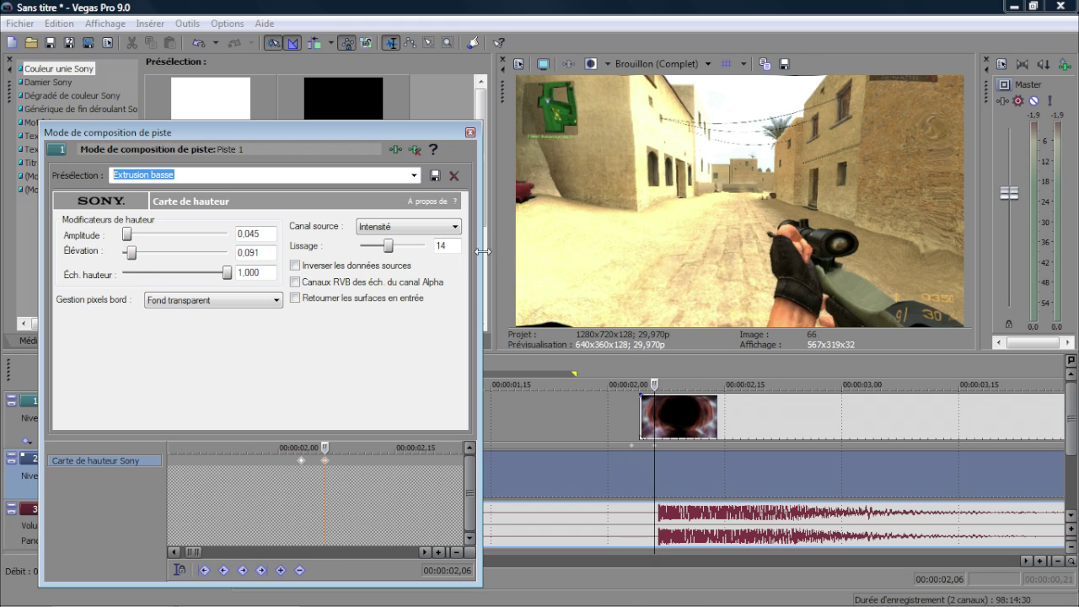
left_click_drag(386, 251, 362, 253)
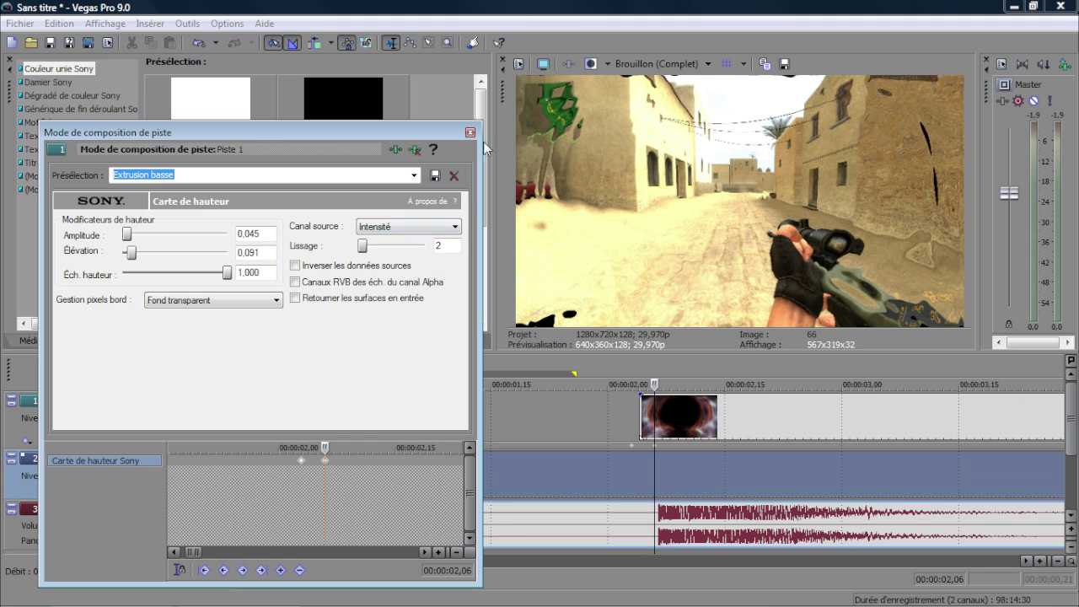
Compare the Rouge and Intensité source channels for the height map, ending on Intensité
left_click(402, 228)
left_click(403, 228)
left_click(404, 227)
left_click(378, 250)
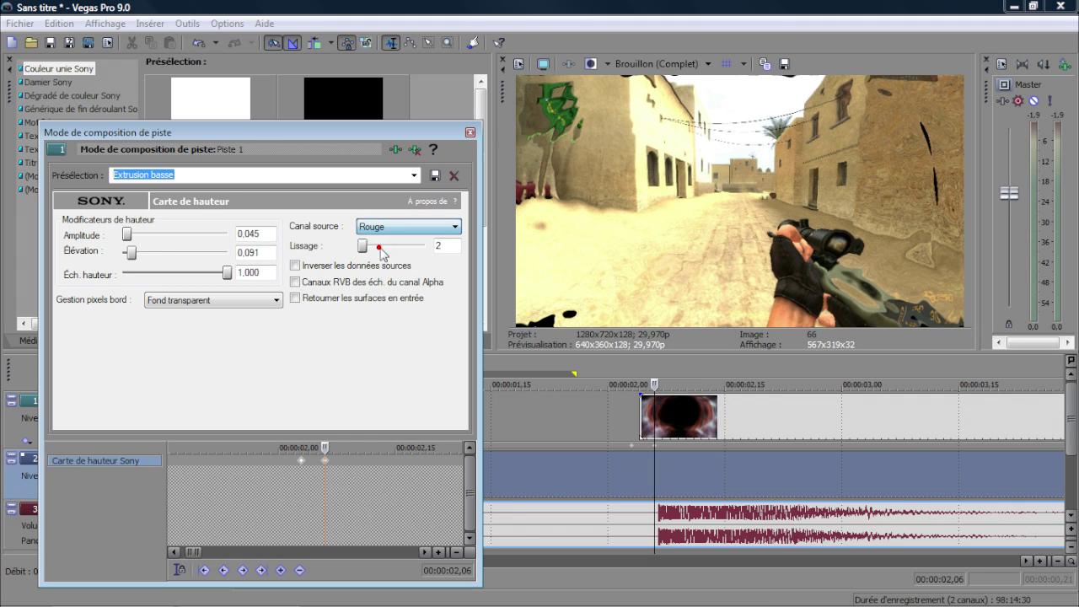
scroll(400, 228, "down", 1)
scroll(399, 233, "up", 3)
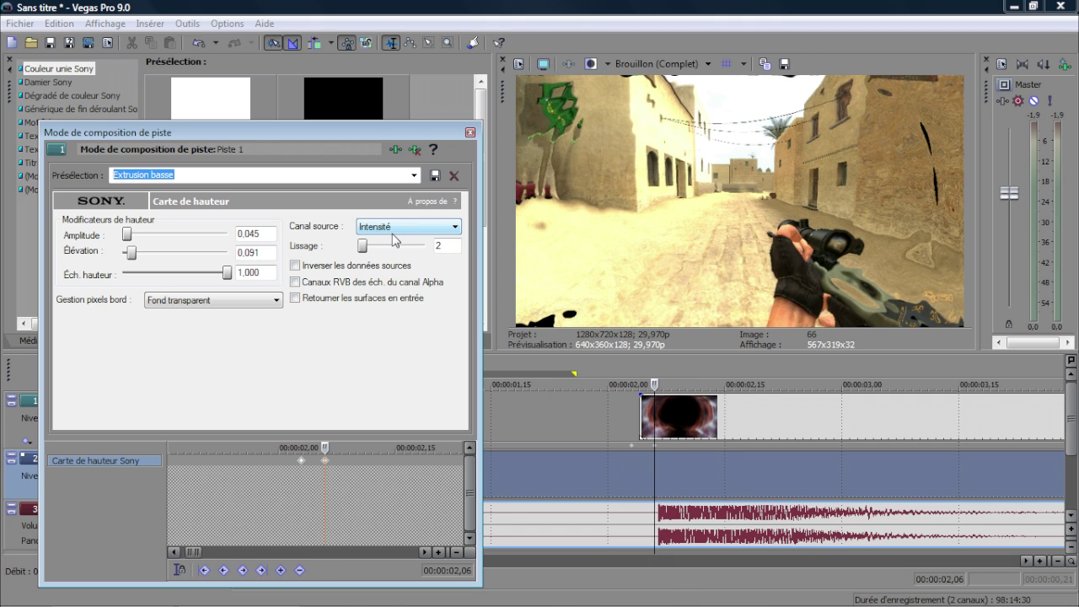
scroll(396, 240, "down", 1)
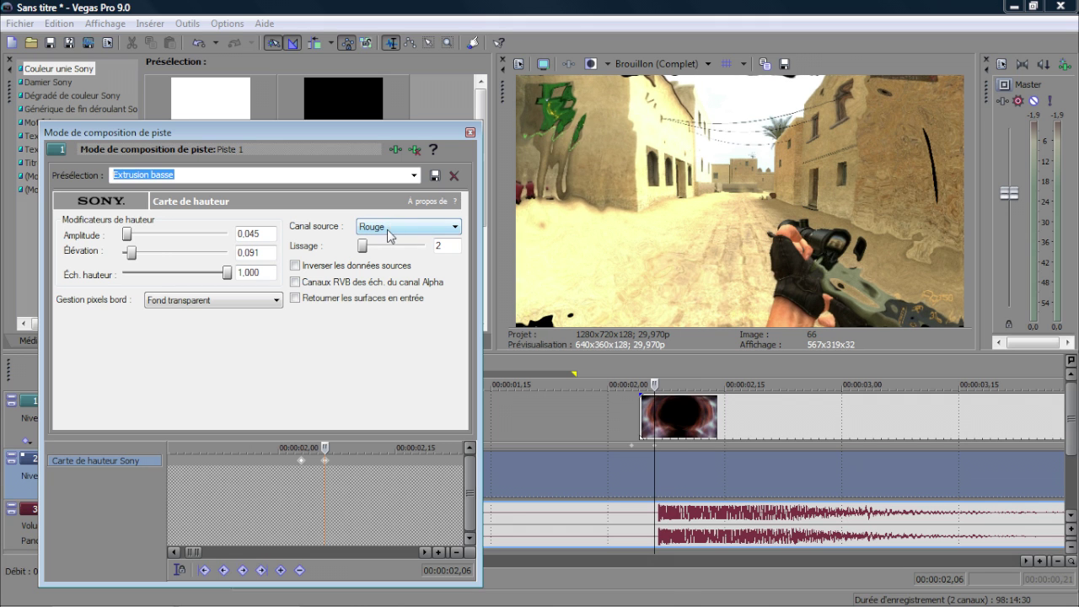
scroll(389, 236, "down", 1)
scroll(390, 236, "up", 2)
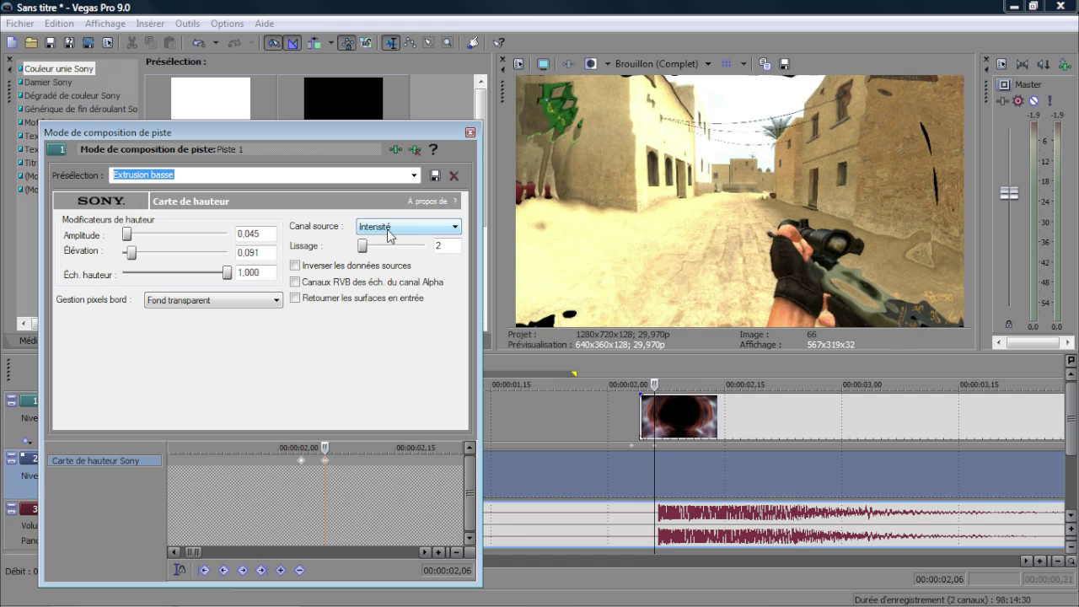
Set the height map keyframe at 00:00:02,06 to source channel Rouge and Lissage 1, and close the compositing settings
scroll(381, 234, "down", 1)
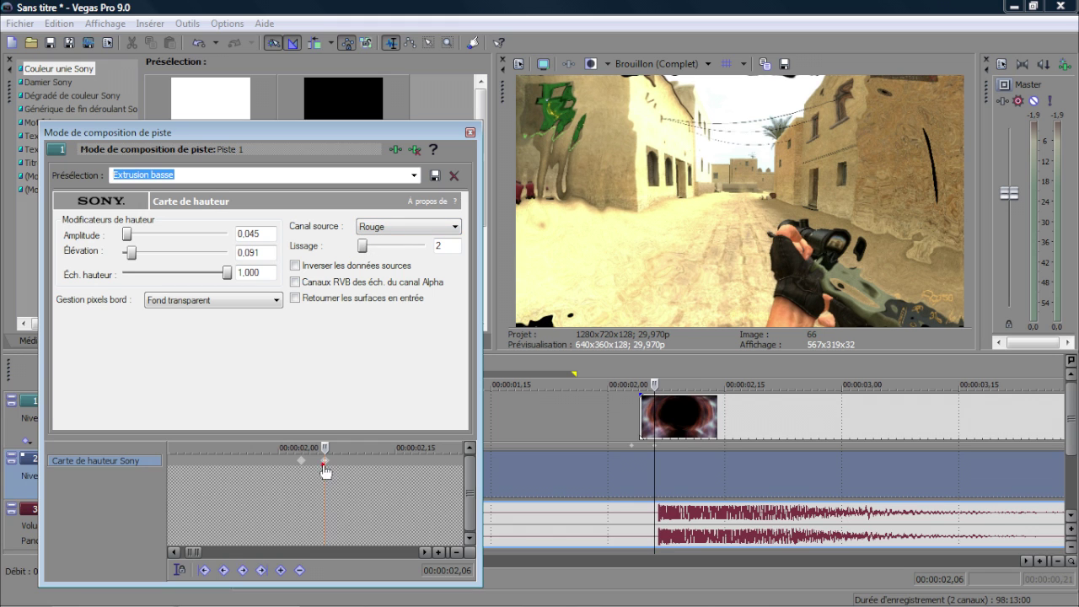
left_click(362, 248)
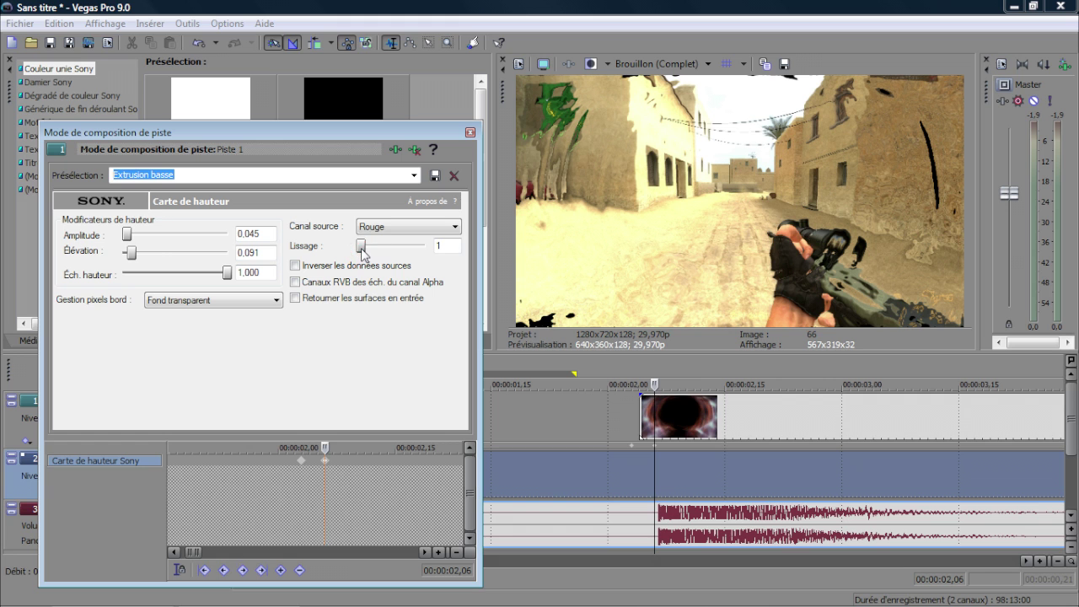
scroll(288, 460, "down", 5)
scroll(297, 459, "down", 2)
left_click_drag(264, 449, 299, 447)
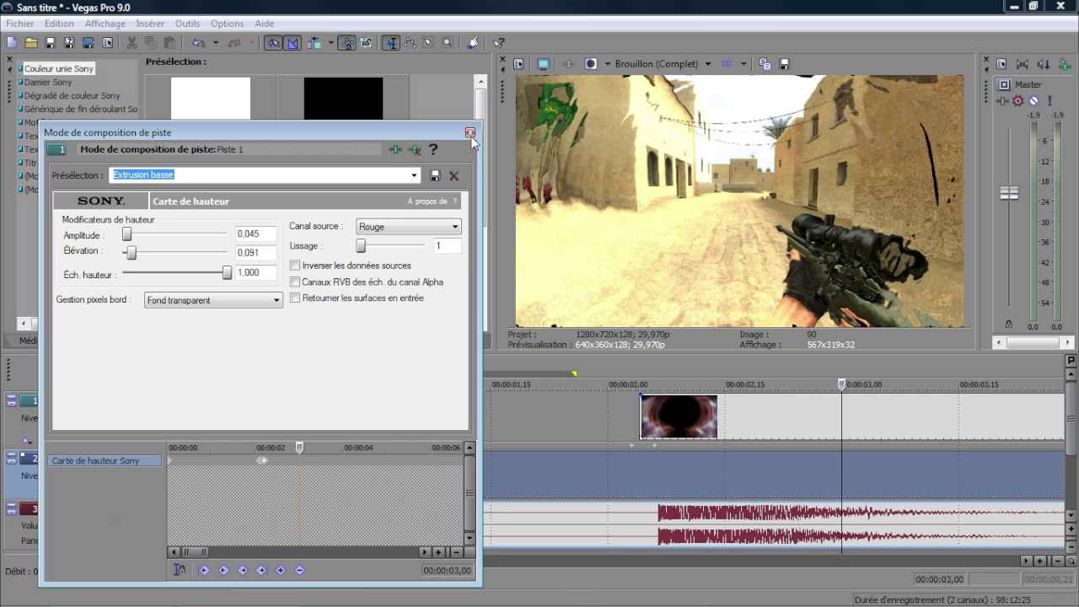
left_click(470, 132)
Insert an envelope on the overlay clip, raise it to the top, and shorten the clip to end at about 00:00:04,03
scroll(438, 421, "down", 4)
right_click(438, 422)
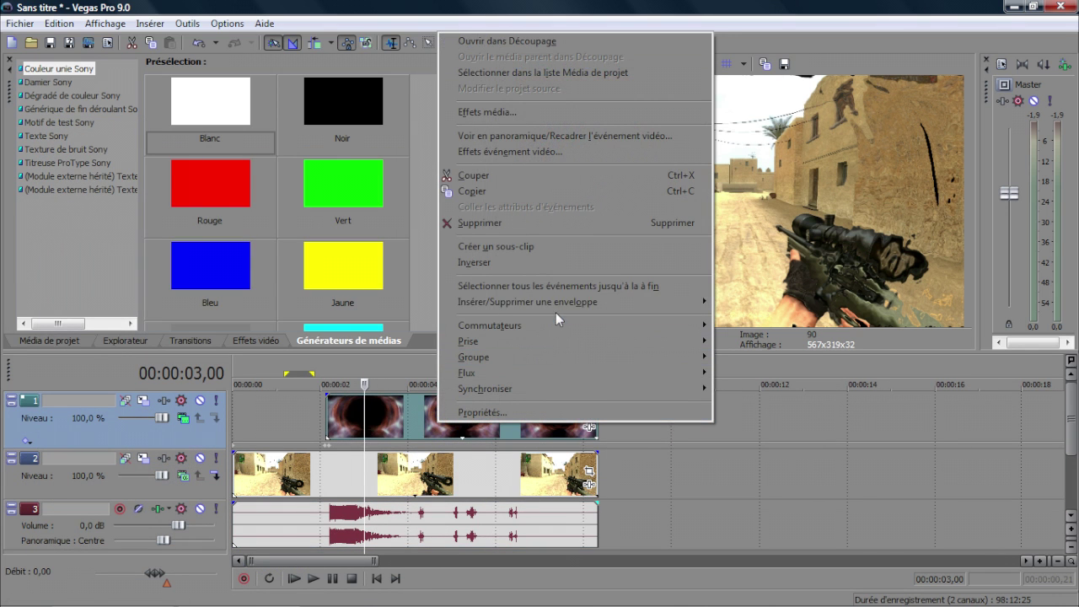
mouse_move(554, 305)
left_click(742, 301)
left_click_drag(391, 416, 392, 392)
left_click_drag(596, 403, 396, 420)
scroll(565, 456, "up", 3)
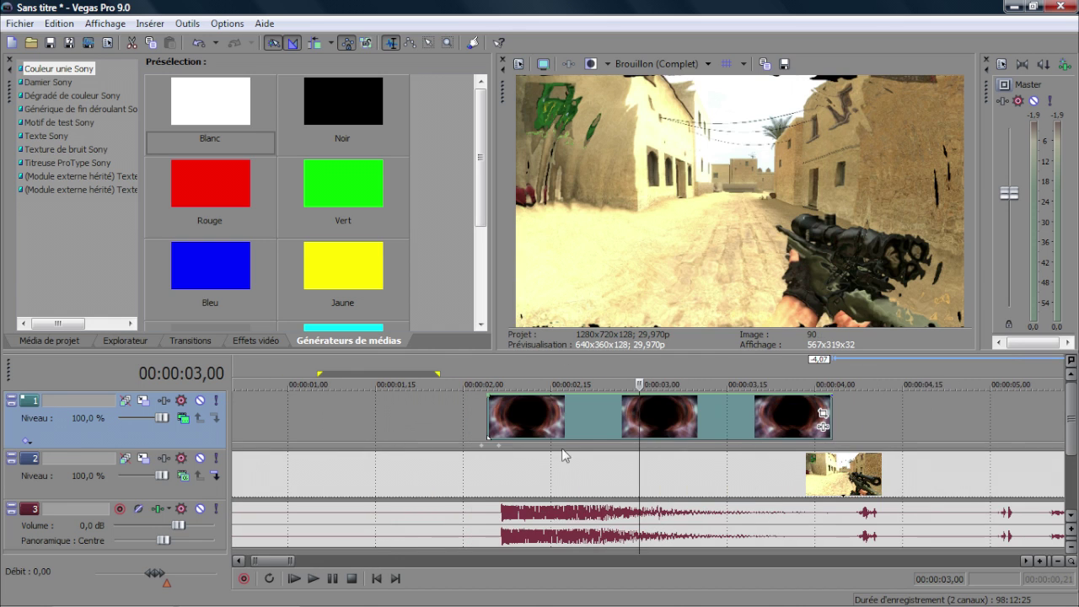
Open track 1's height map compositing settings and go to the keyframe at 00:00:02,06
left_click(185, 419)
left_click(249, 195)
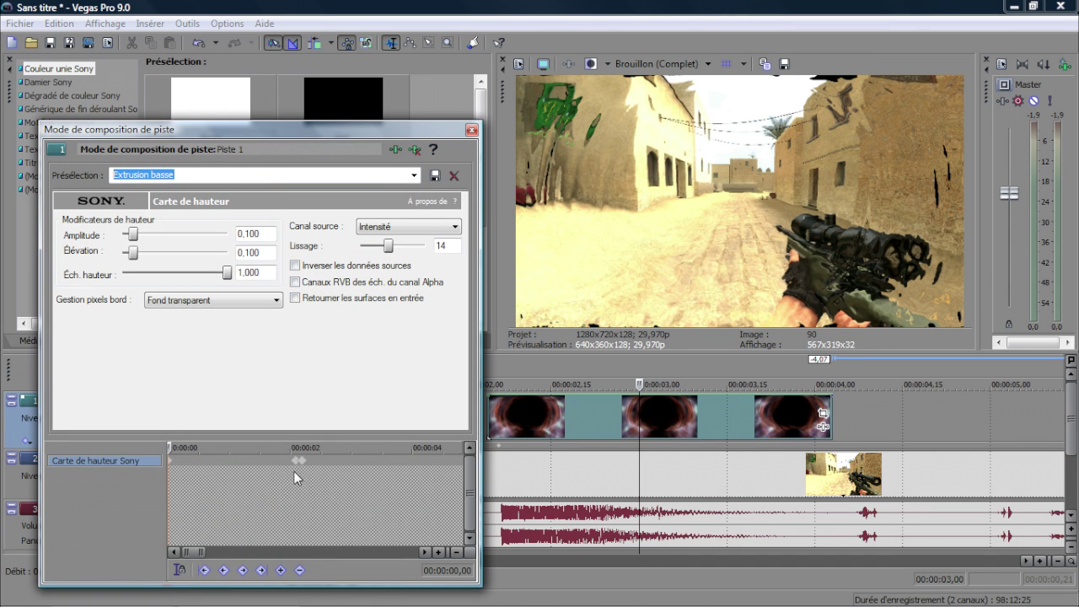
left_click(299, 470)
left_click_drag(304, 446, 301, 448)
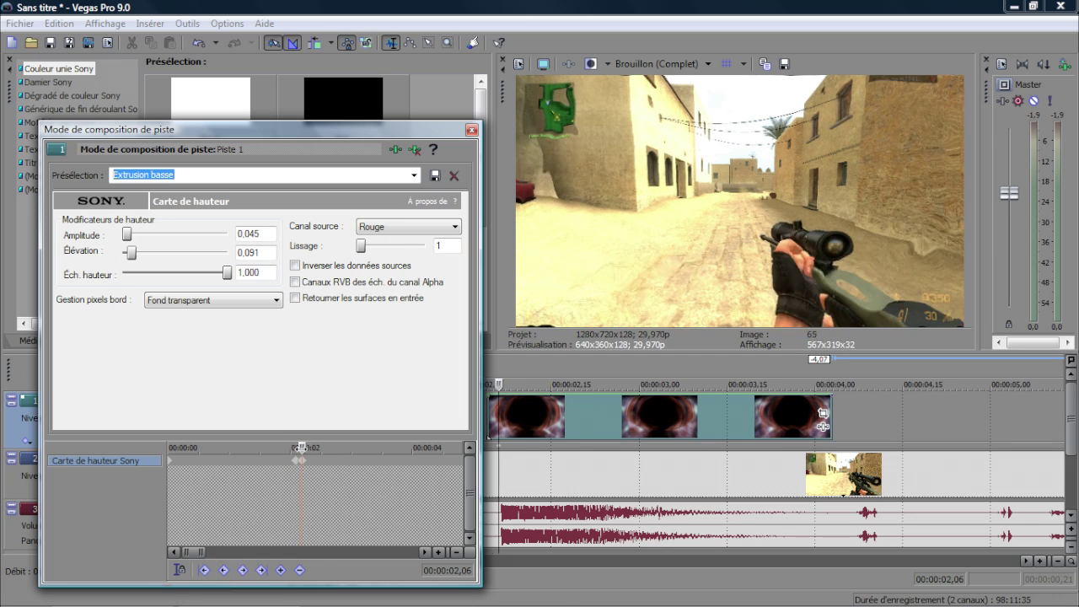
Move the overlay clip and its height map keyframes earlier so the clip starts at 00:00:01,26
left_click_drag(348, 136, 230, 162)
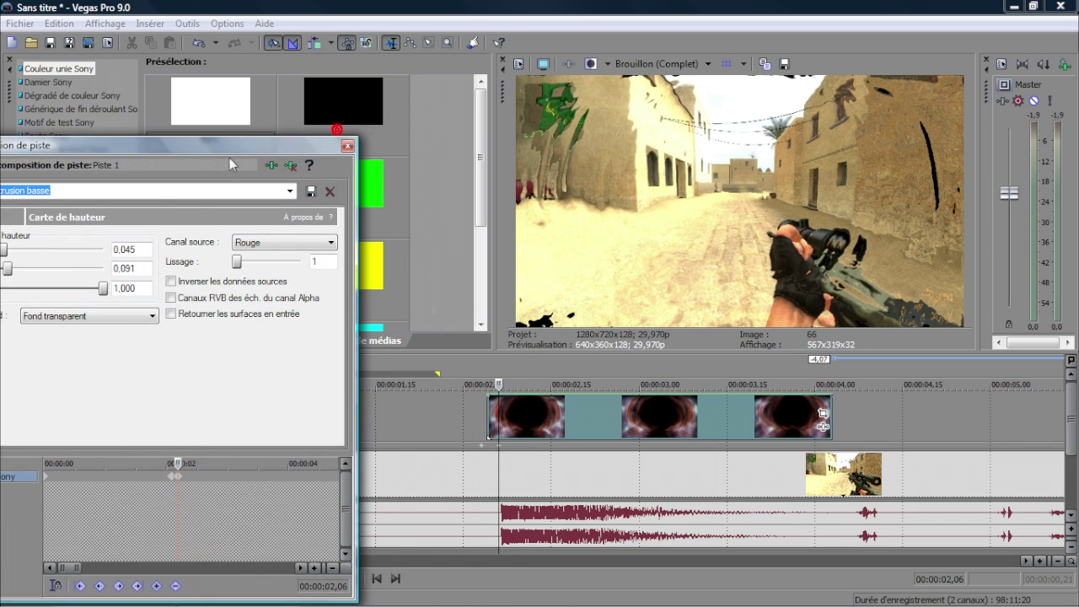
left_click_drag(559, 413, 440, 422)
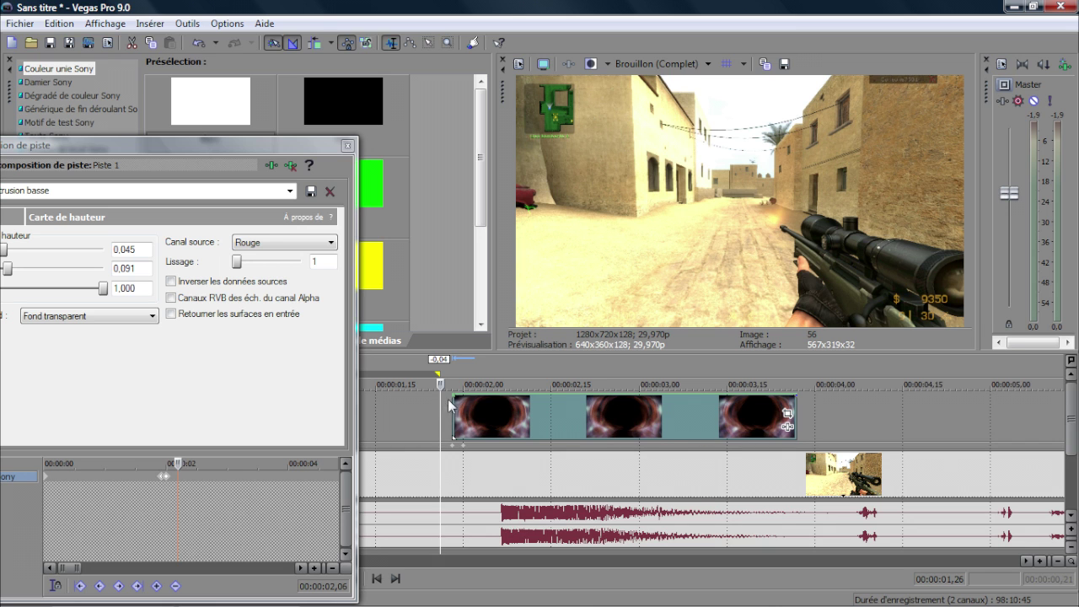
left_click_drag(440, 402, 429, 404)
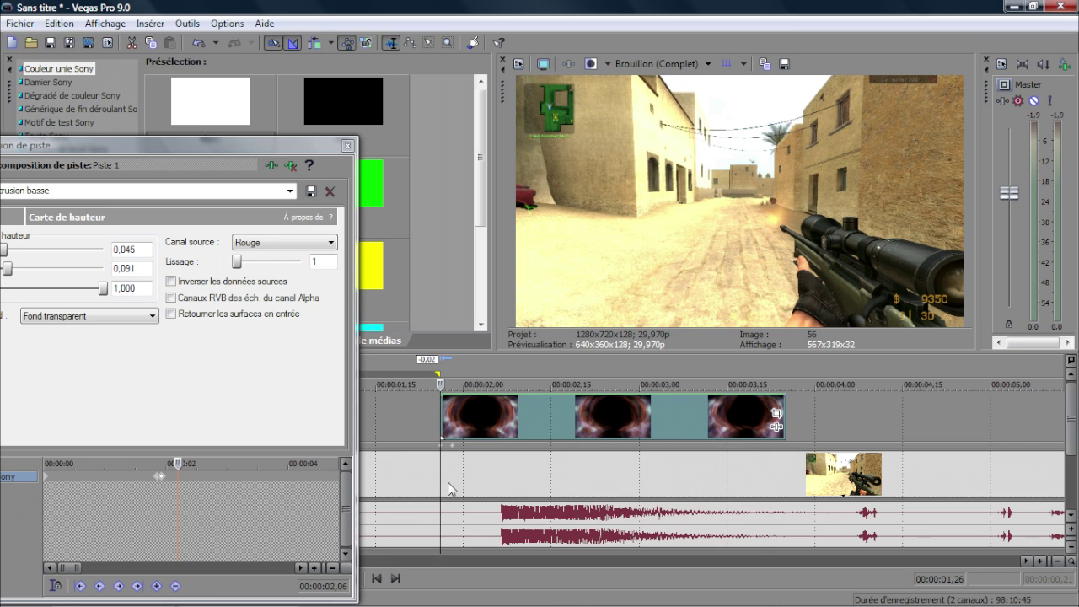
Keyframe the height map at 00:00:02,10 with Élévation 0,106
left_click_drag(444, 481, 551, 487)
left_click_drag(178, 463, 185, 462)
left_click_drag(98, 146, 262, 157)
left_click_drag(172, 281, 177, 282)
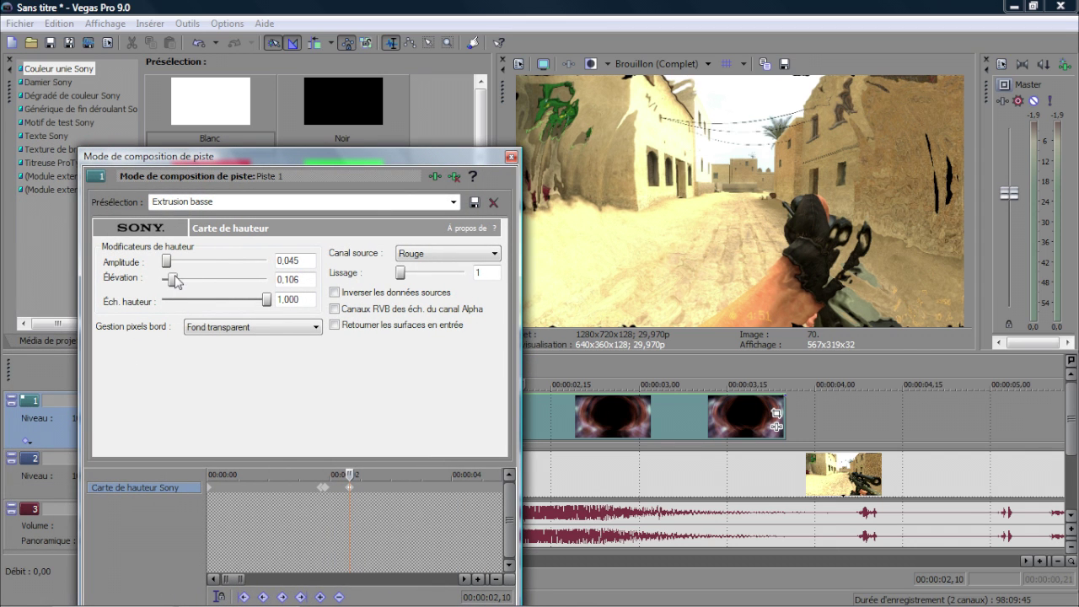
Add a height map keyframe with Amplitude and Élévation at 0,000 and place it at about 00:00:02,19
left_click_drag(350, 475, 358, 475)
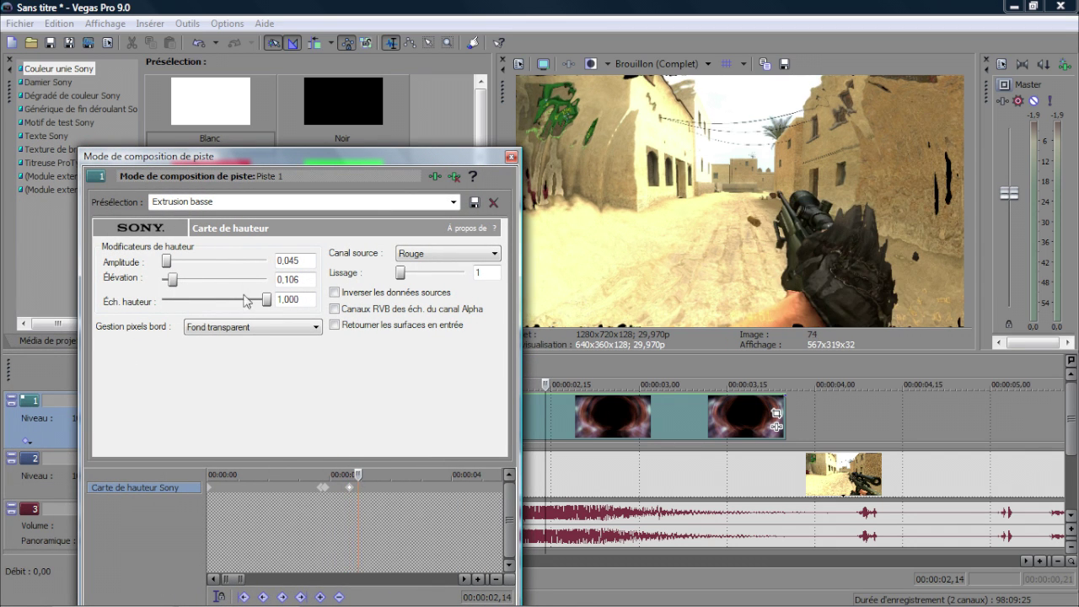
left_click_drag(166, 262, 160, 262)
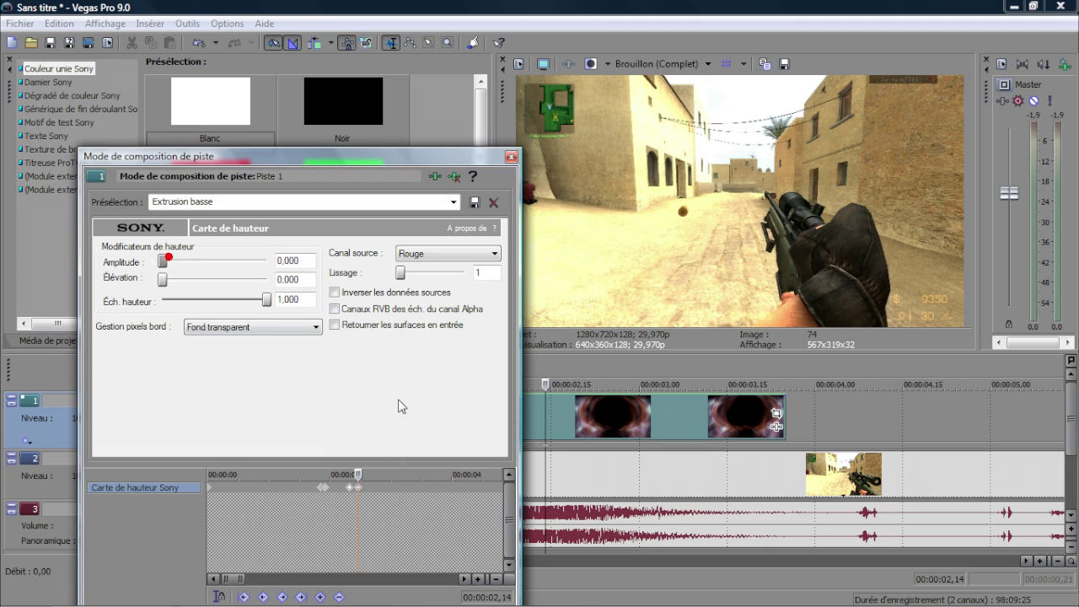
left_click(355, 487)
key("Delete")
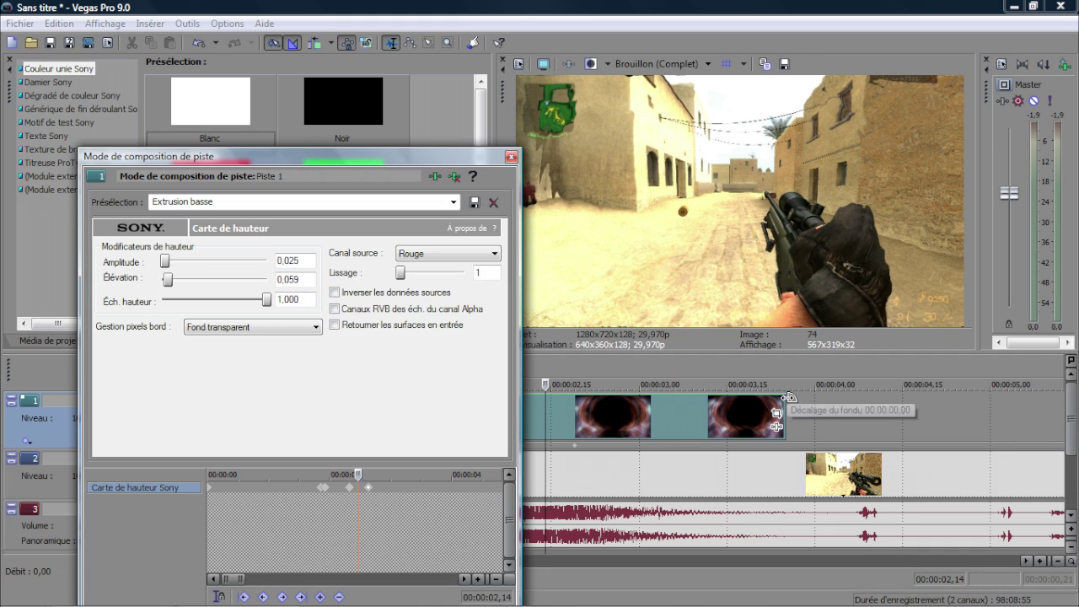
Close the compositing settings and give the overlay clip's end a one-frame fade-out
left_click(510, 157)
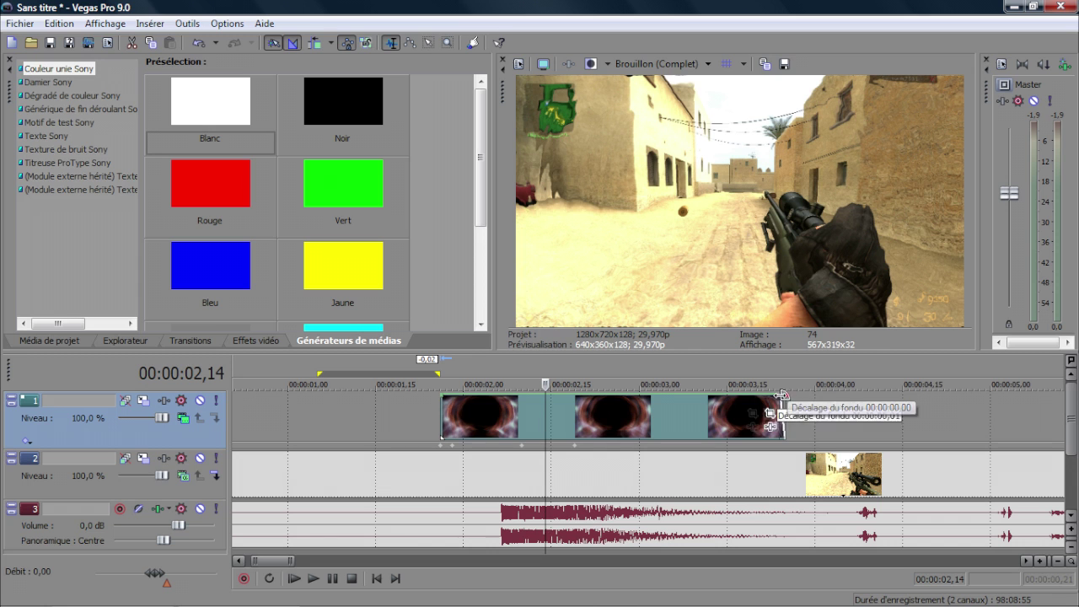
left_click_drag(784, 393, 785, 393)
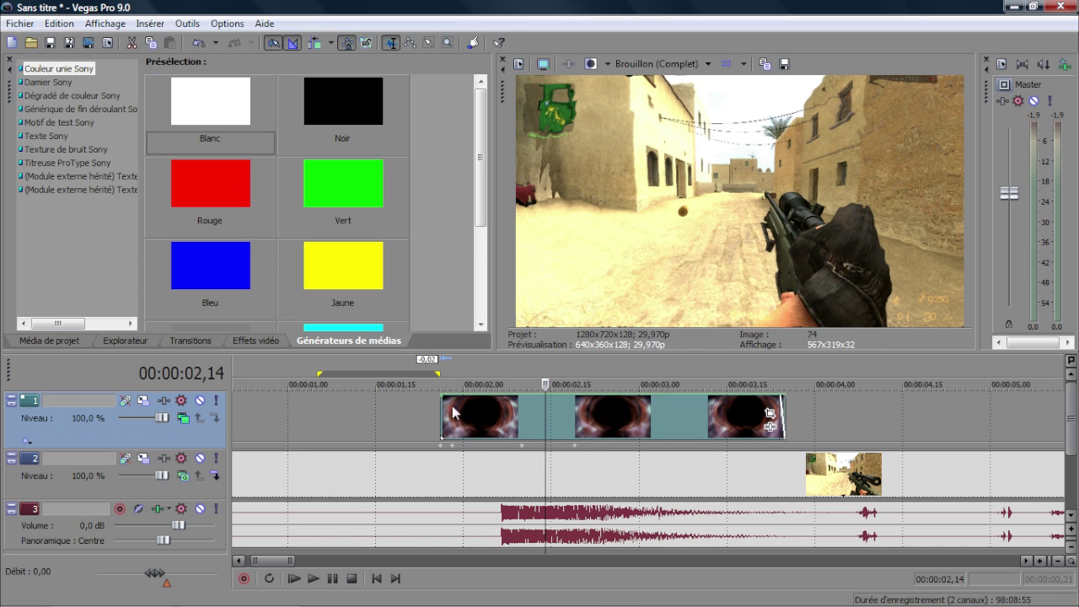
Try another compositing mode on the overlay track, preview it over the gameplay, and undo the change
left_click(181, 399)
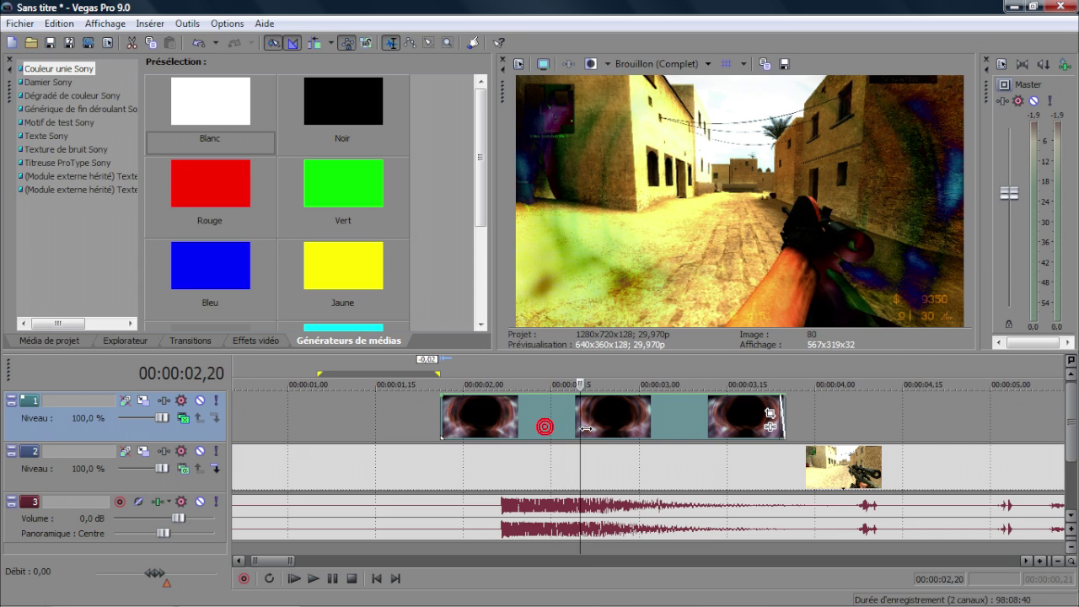
key("space")
left_click(466, 413)
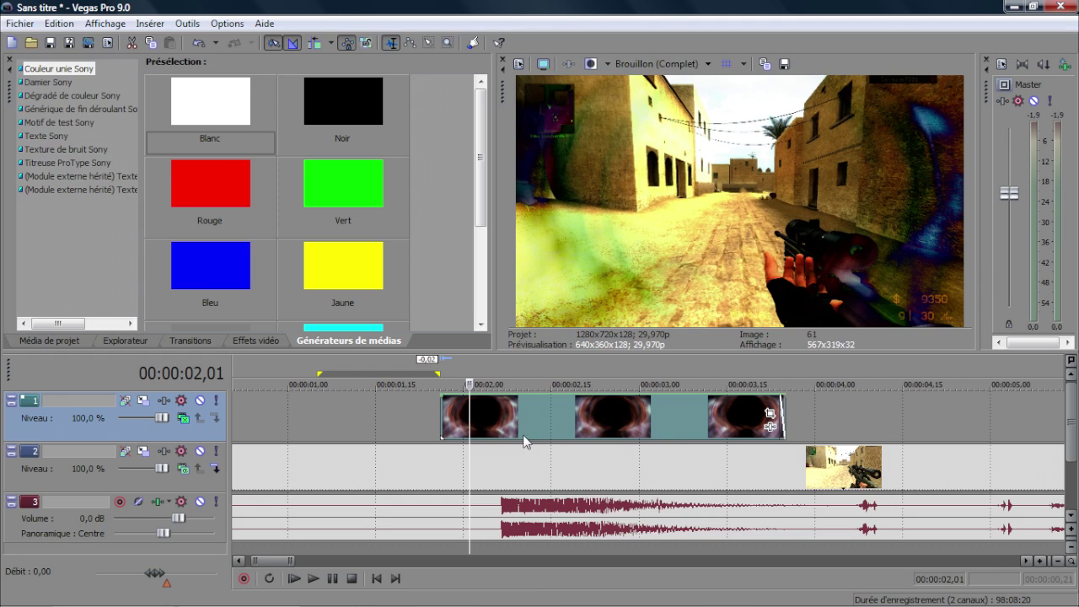
key("ctrl+z")
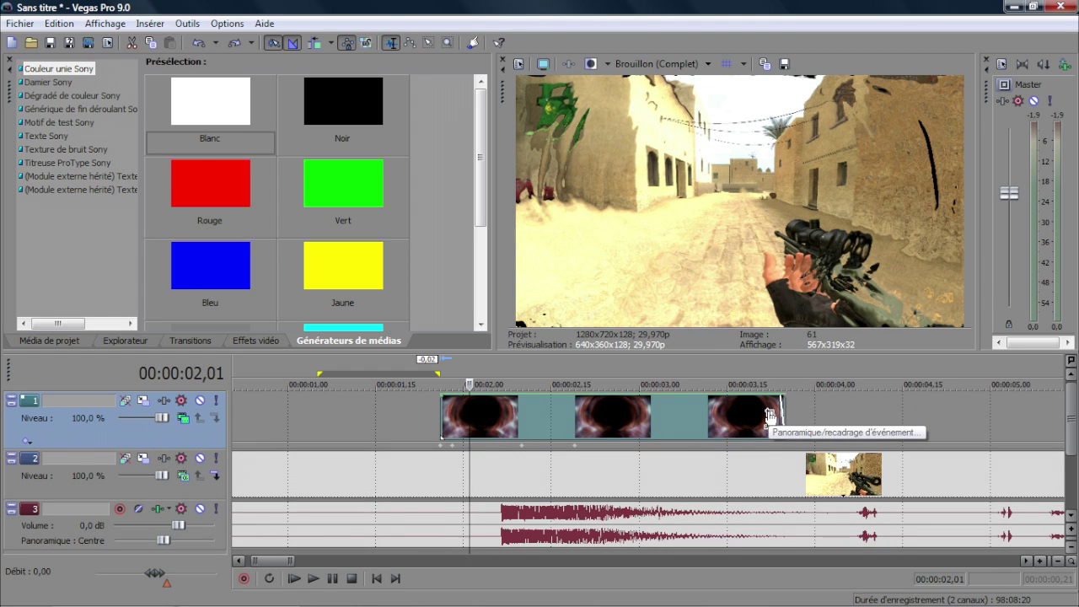
Open the overlay clip's pan/crop settings and set Conserver les proportions to Non
left_click(769, 413)
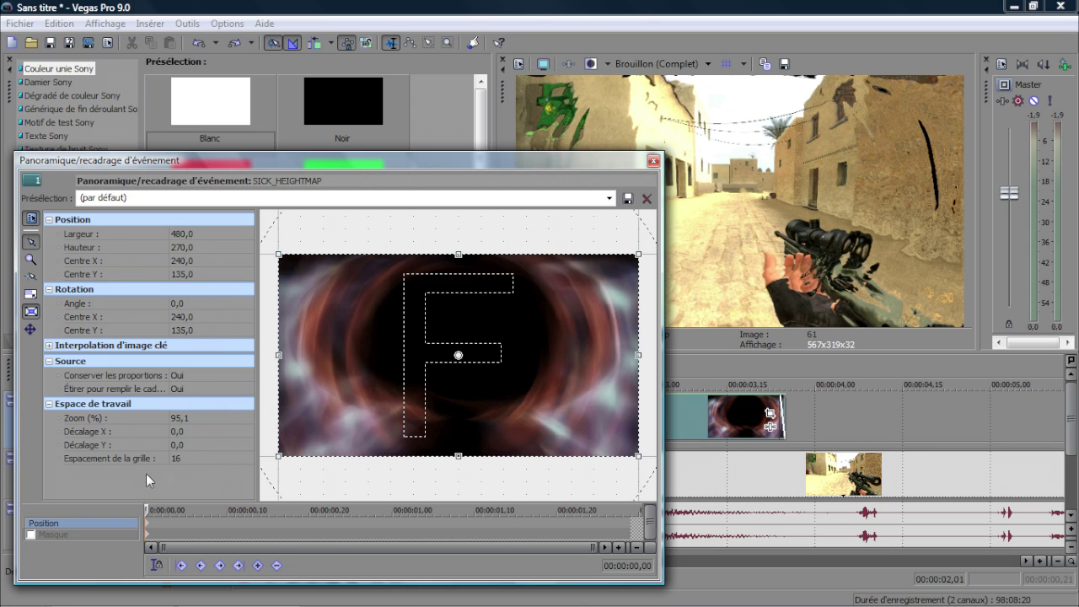
left_click(182, 376)
left_click(179, 396)
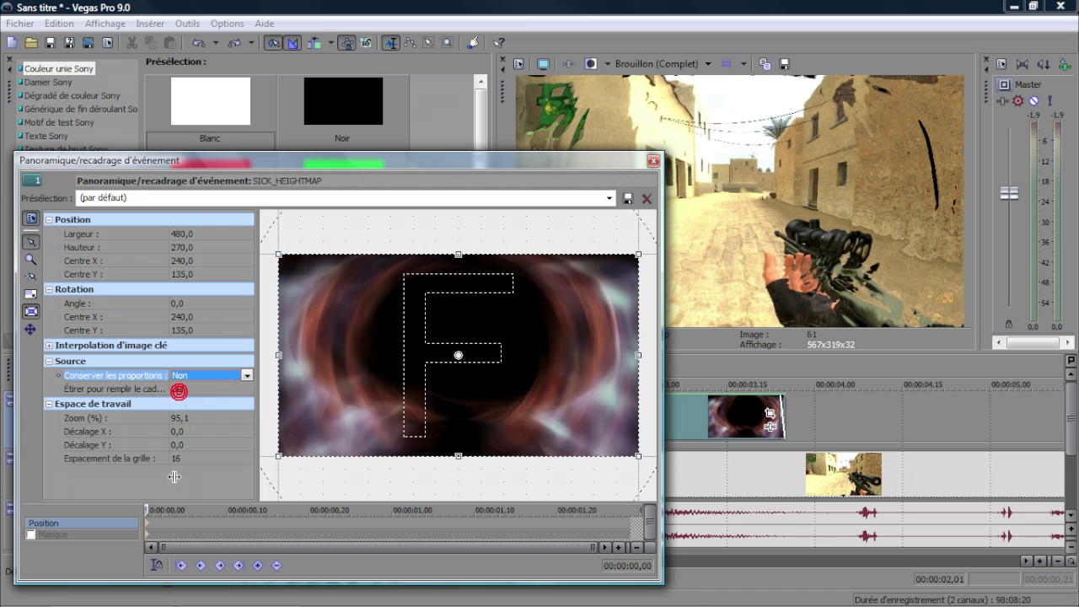
Keyframe the overlay's crop at about 00:00:00,08 with its width narrowed to 269,6
left_click_drag(140, 520, 153, 509)
left_click_drag(294, 368, 356, 357)
left_click_drag(152, 508, 177, 509)
left_click(154, 522)
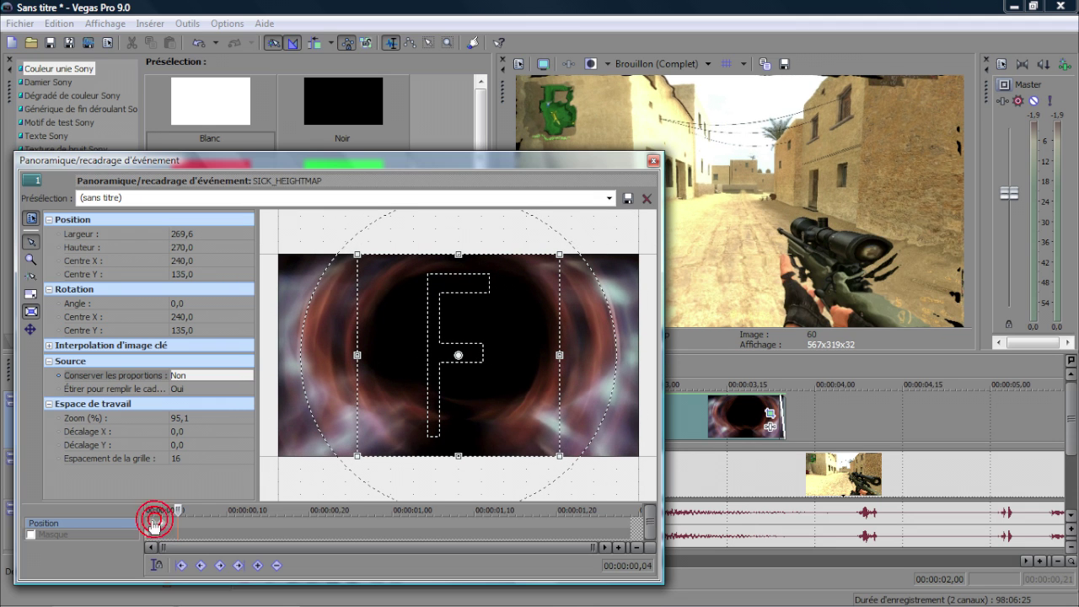
left_click(150, 523)
Keyframe a slightly narrower crop at about 00:00:01,01, shift the previous crop keyframe to about 00:00:00,07, and close the pan/crop settings
left_click_drag(149, 509, 219, 509)
double_click(218, 525)
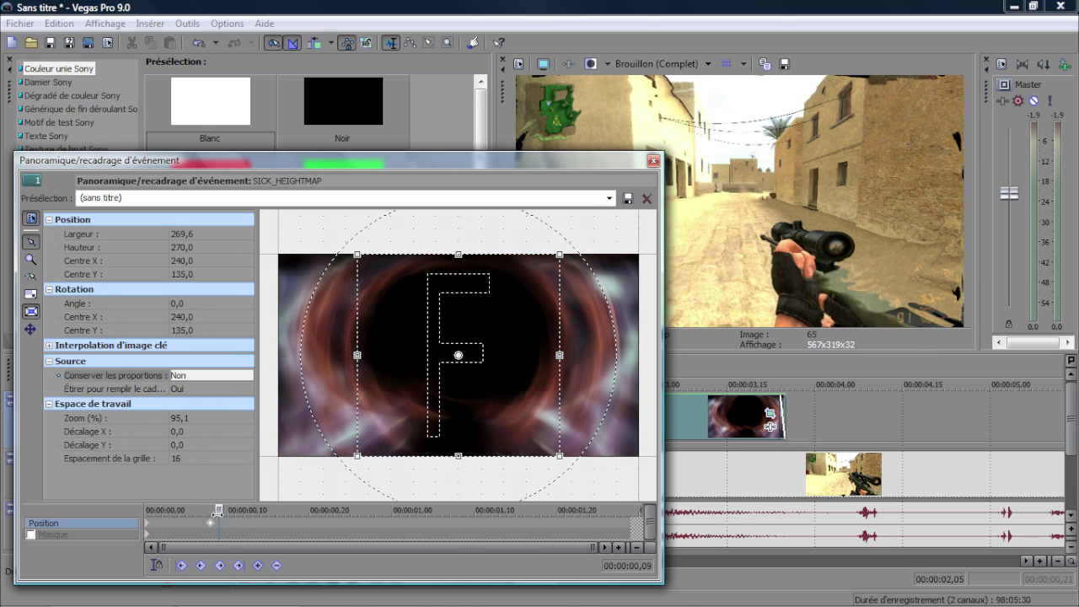
key("space")
left_click_drag(360, 336, 371, 337)
left_click(282, 529)
left_click(285, 523)
left_click_drag(294, 522, 400, 523)
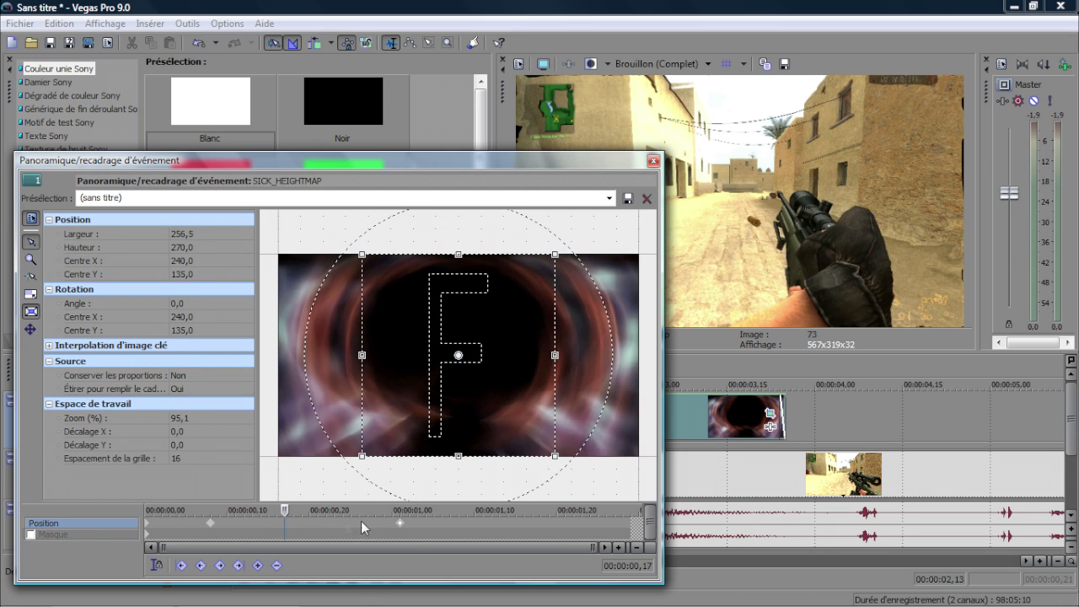
left_click_drag(284, 510, 146, 510)
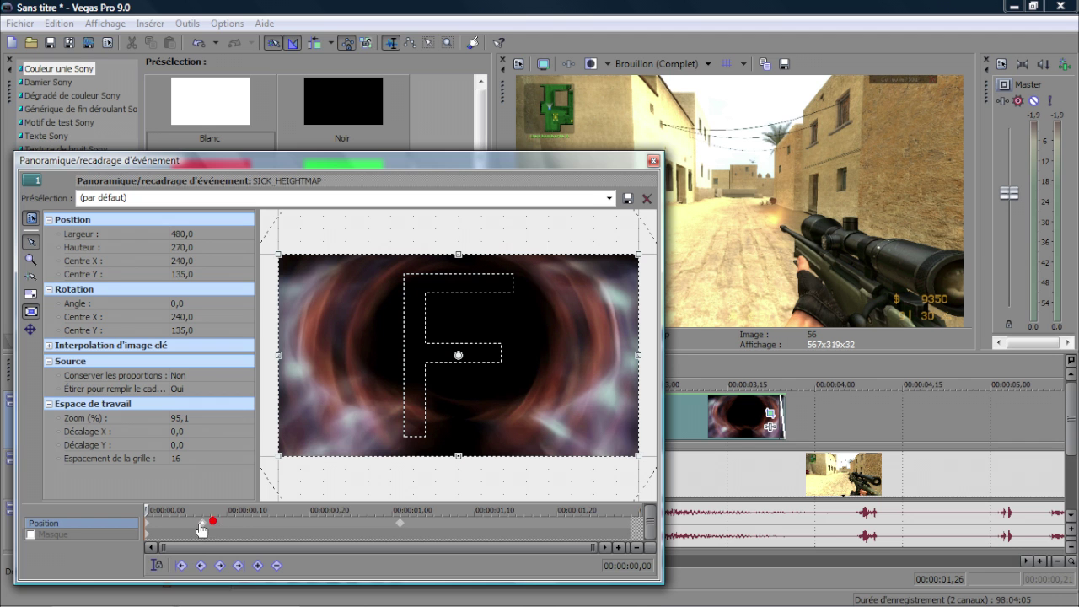
left_click(653, 161)
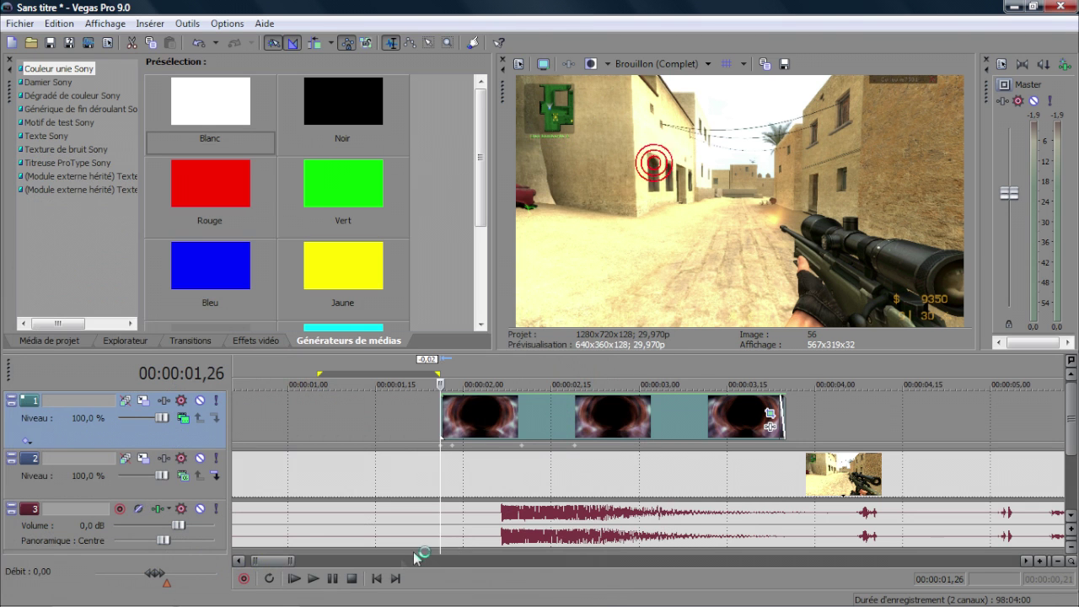
Play the overlay section and examine the distortion at several frames around 00:00:02,00
left_click(319, 579)
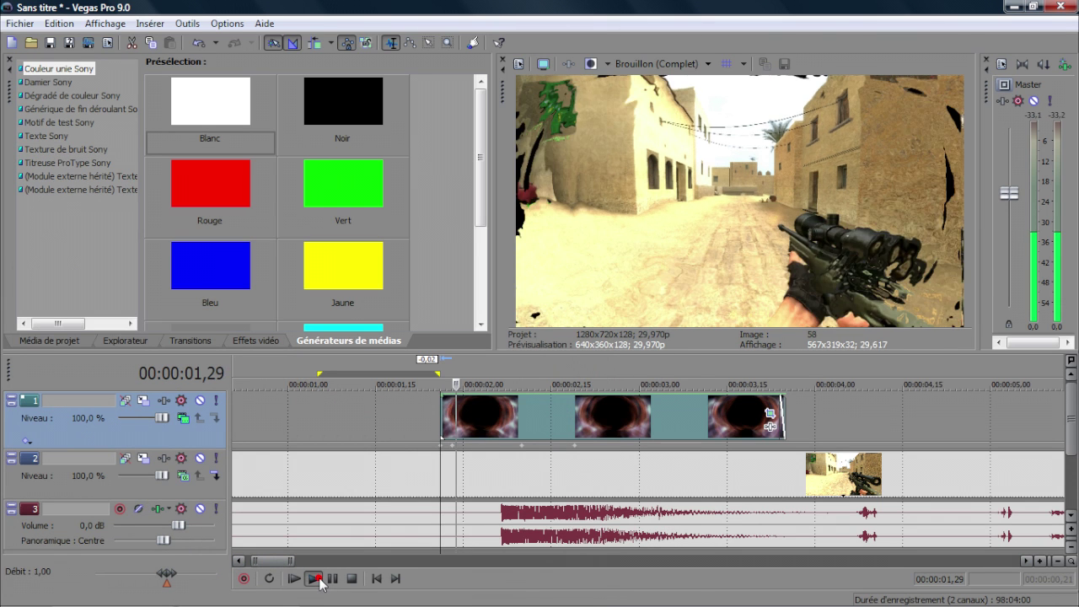
left_click(334, 579)
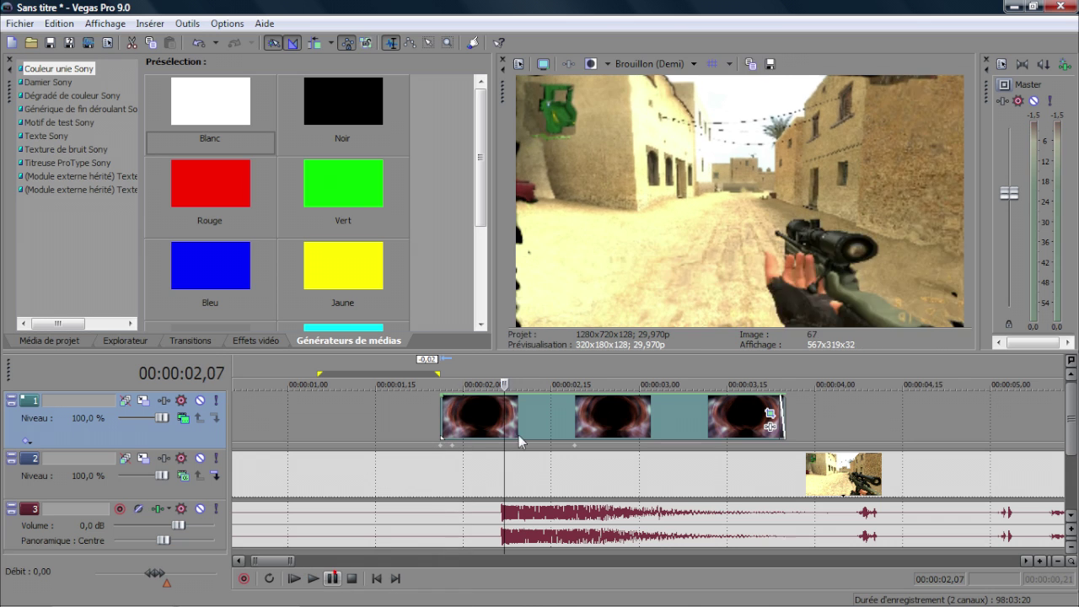
left_click(442, 415)
left_click(447, 415)
left_click(452, 415)
left_click(458, 413)
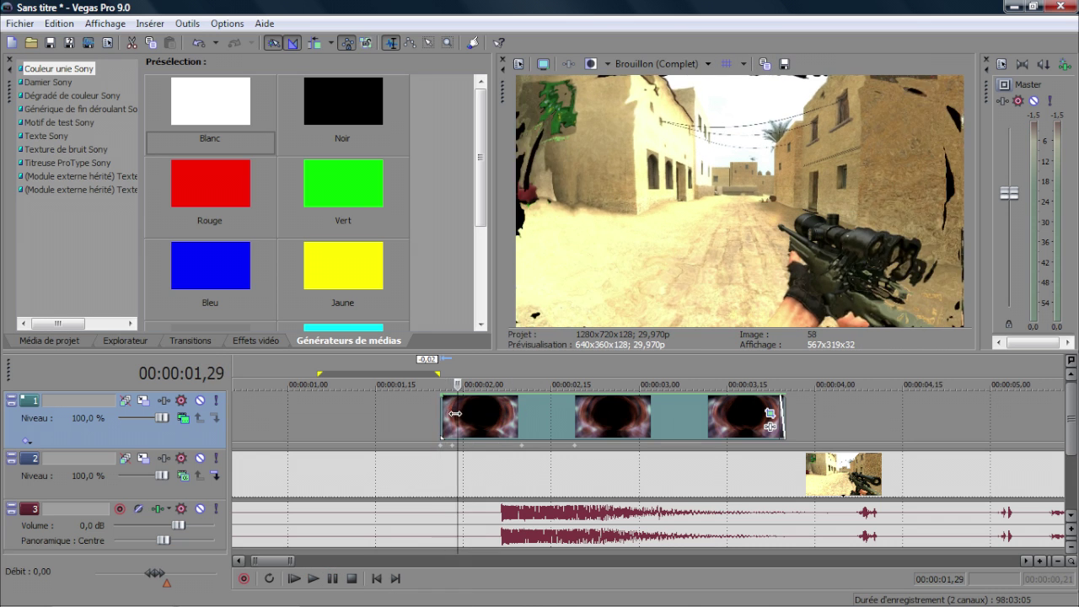
left_click(471, 413)
left_click(476, 413)
left_click(456, 409)
left_click(461, 412)
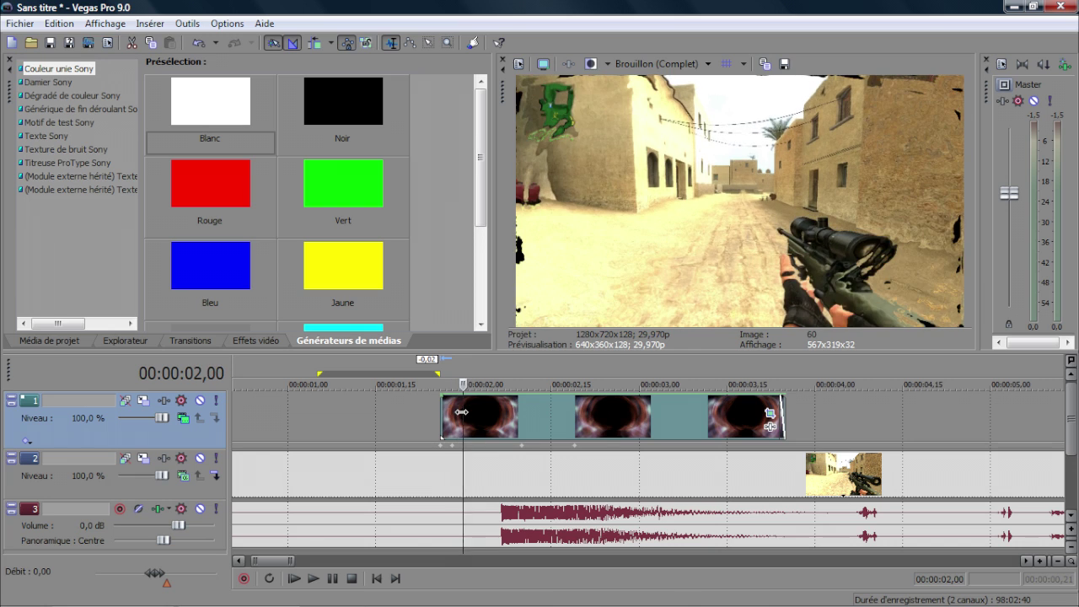
left_click(469, 410)
left_click(458, 410)
left_click(469, 407)
left_click(457, 411)
left_click(452, 413)
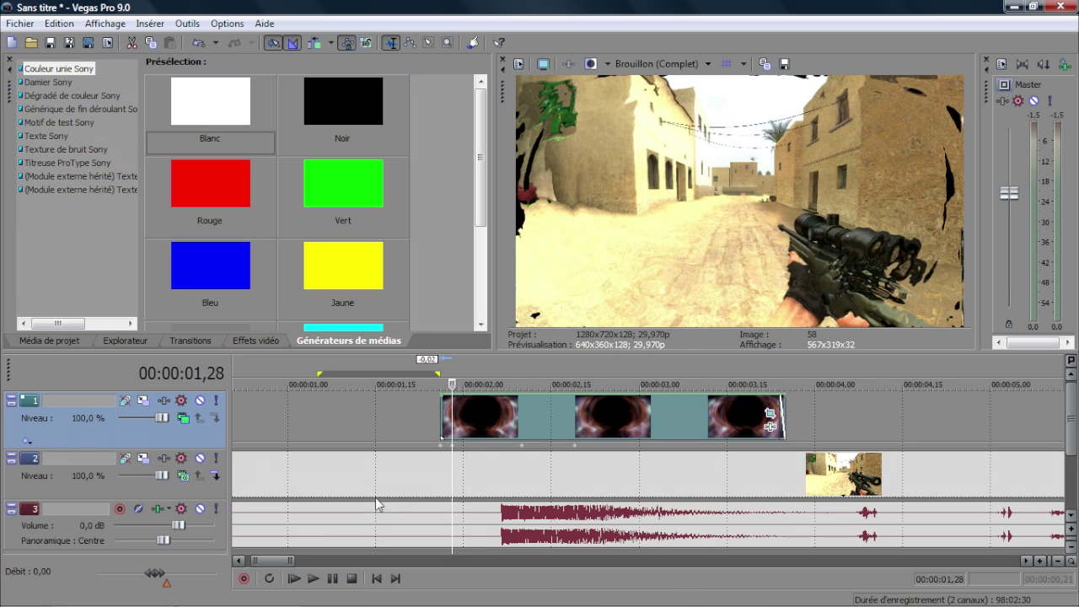
Switch to the YouTube page in the browser and review the distortion effect in the montage video around 0:03
left_click(122, 595)
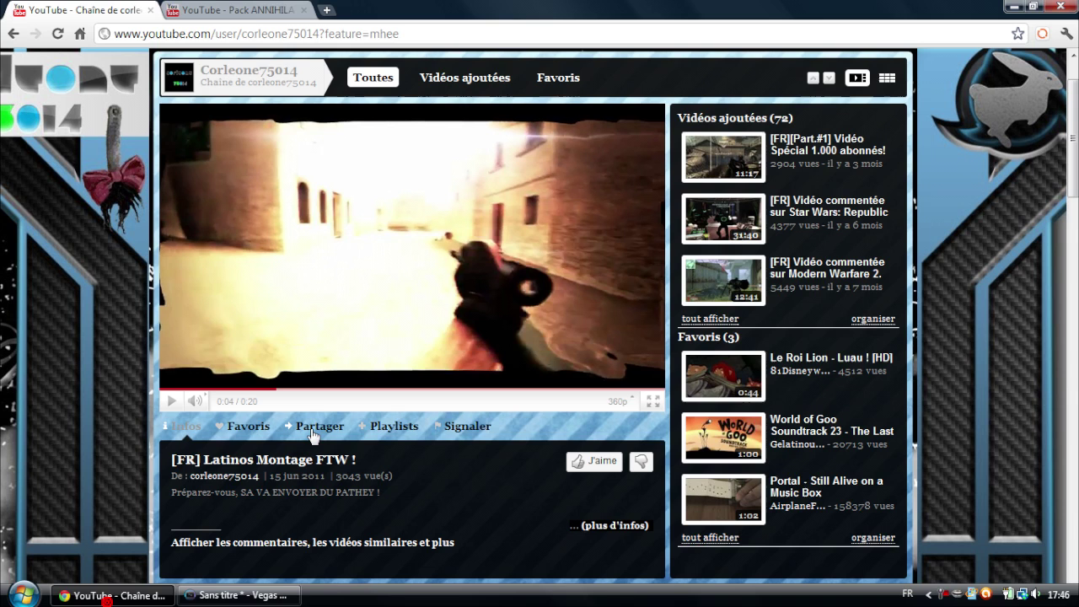
left_click(250, 390)
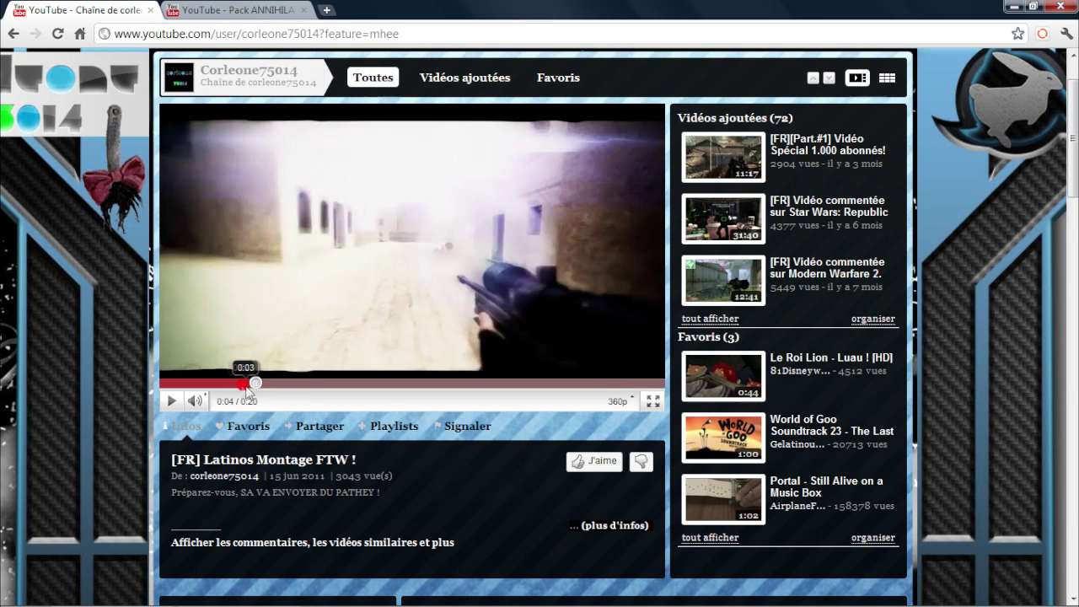
left_click(171, 401)
left_click(171, 401)
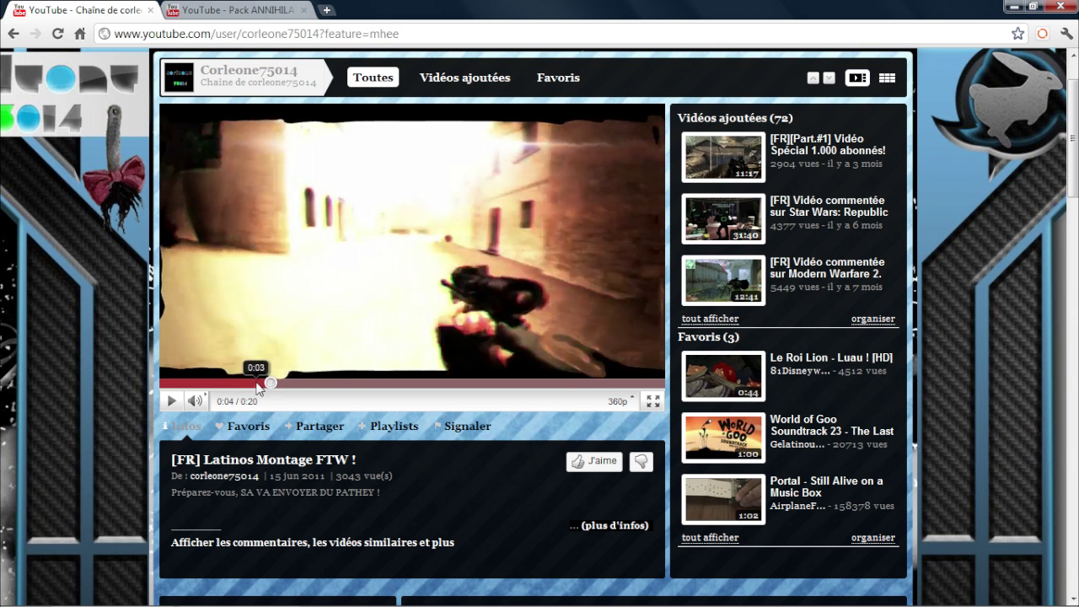
left_click(254, 383)
left_click(171, 402)
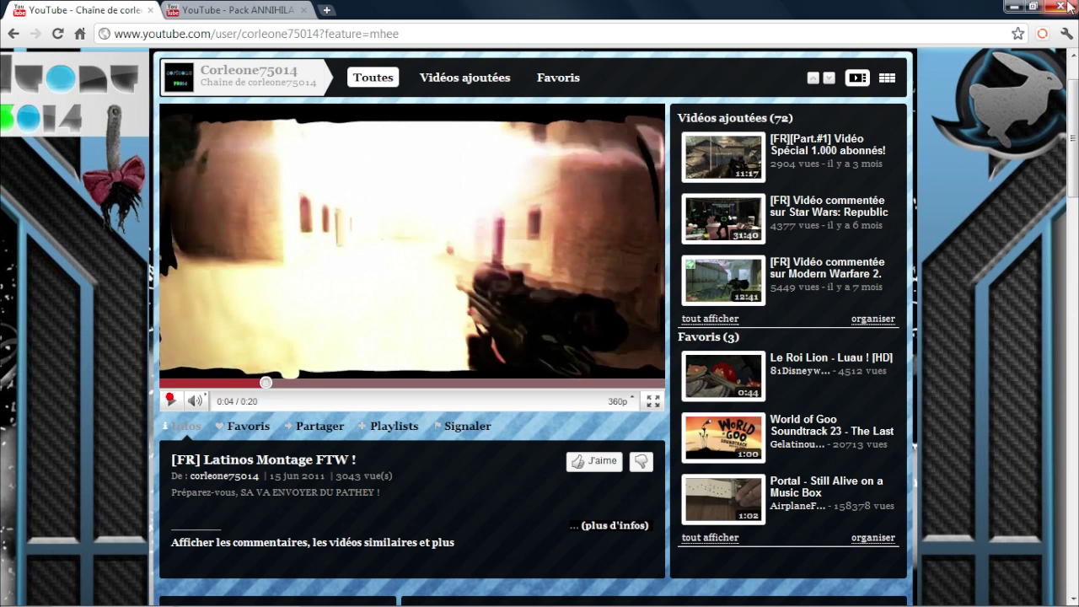
Switch back to Vegas Pro and add the Godfather_hand_black image from the Images folder to track 1, after the overlay video
left_click(1014, 7)
mouse_move(240, 600)
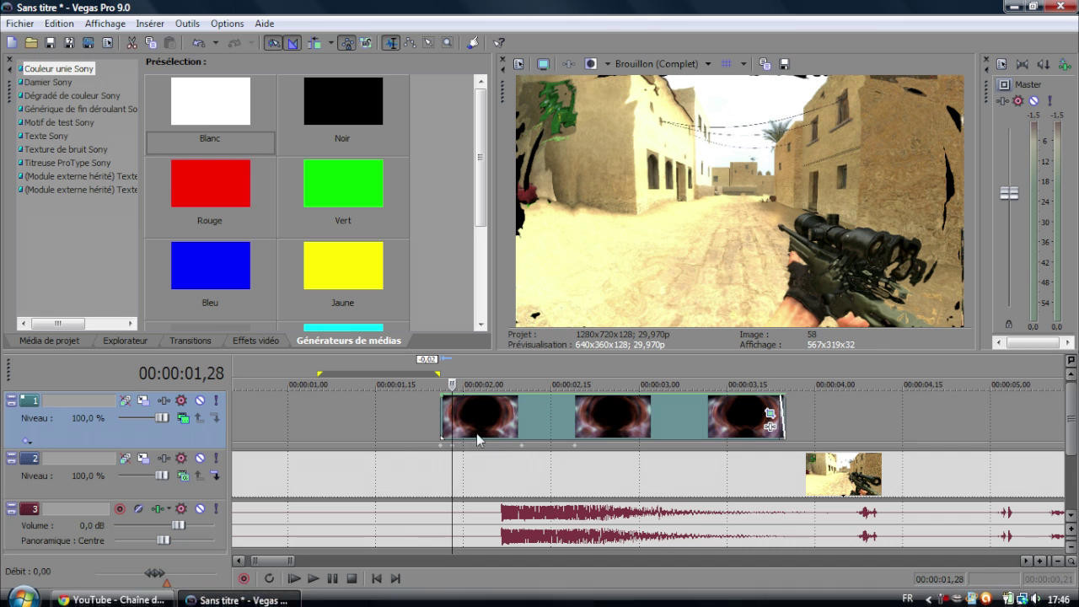
left_click(451, 460)
mouse_move(451, 461)
left_mouse_down()
mouse_move(461, 459)
mouse_move(449, 456)
left_mouse_up()
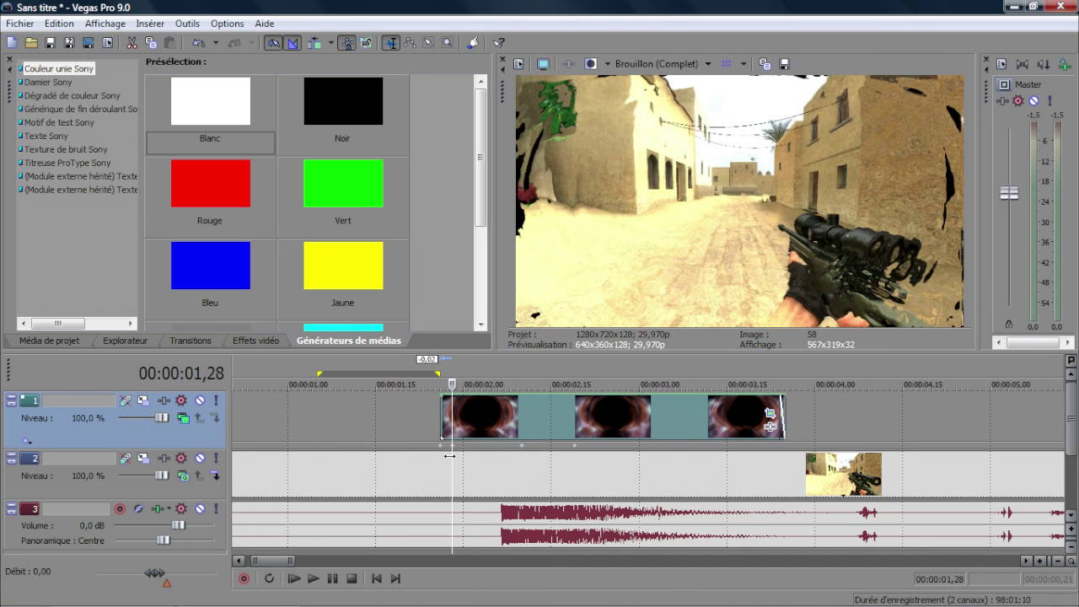
scroll(680, 423, "down", 3)
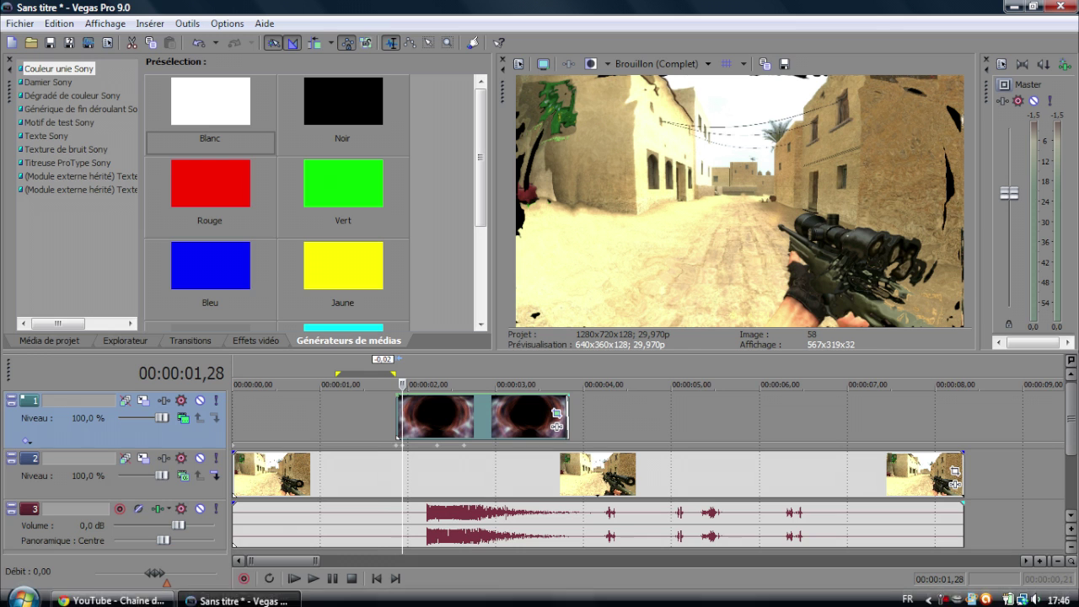
left_click(23, 594)
left_click(309, 256)
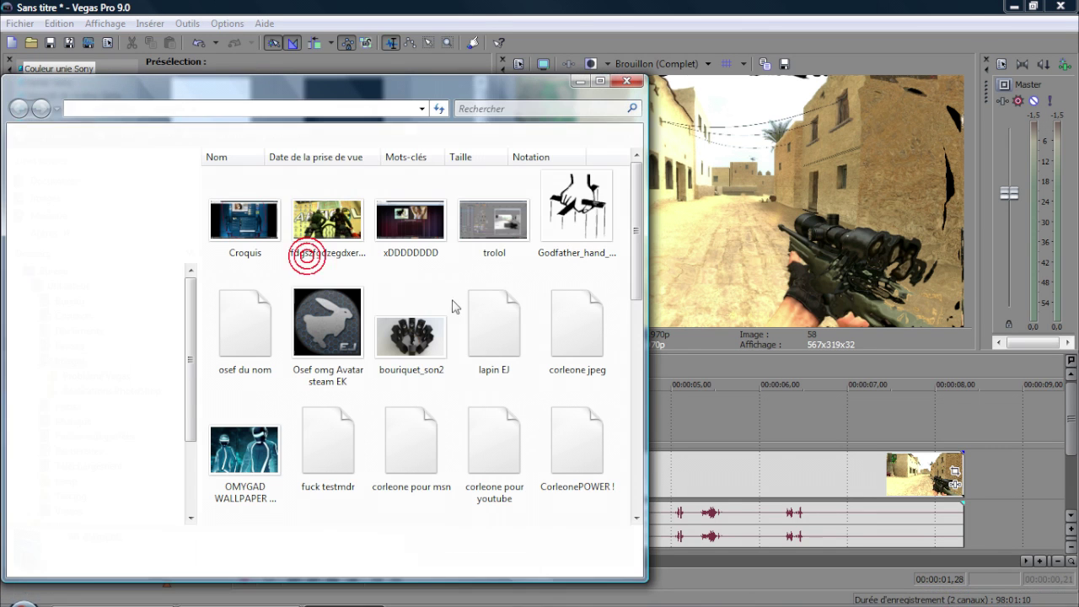
left_click_drag(560, 224, 679, 421)
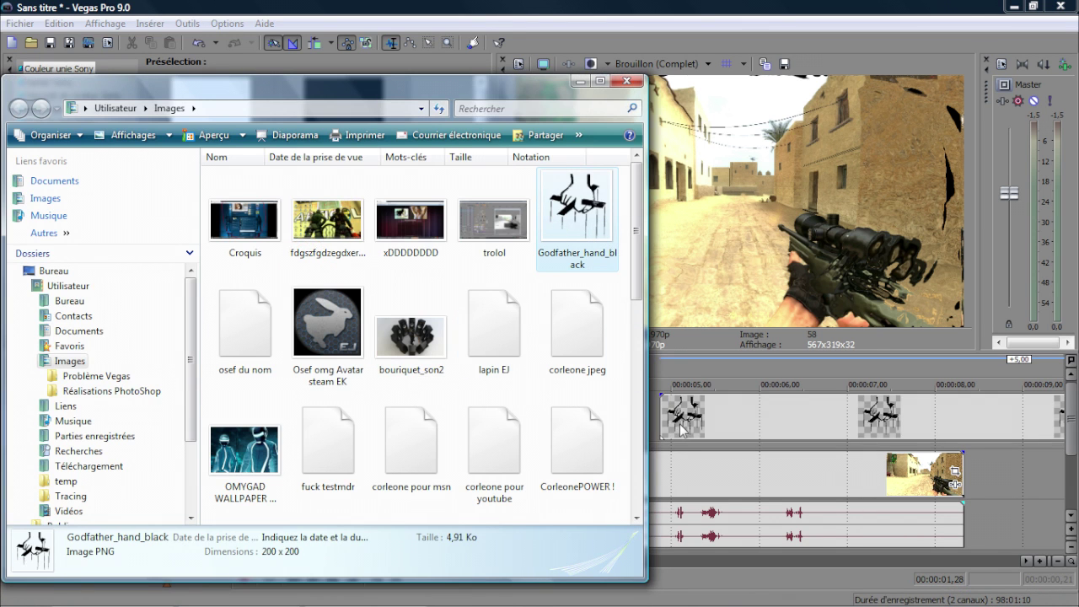
left_click(682, 417)
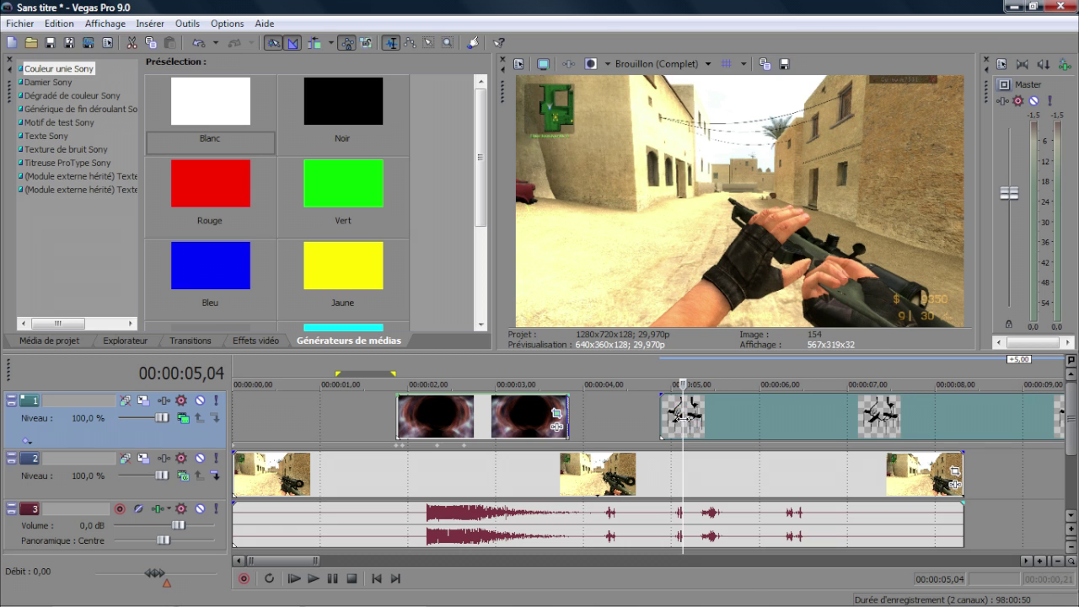
Delete the overlay video from track 1 and move the hand image to start at about 00:00:01,15
right_click(612, 412)
left_click(464, 417)
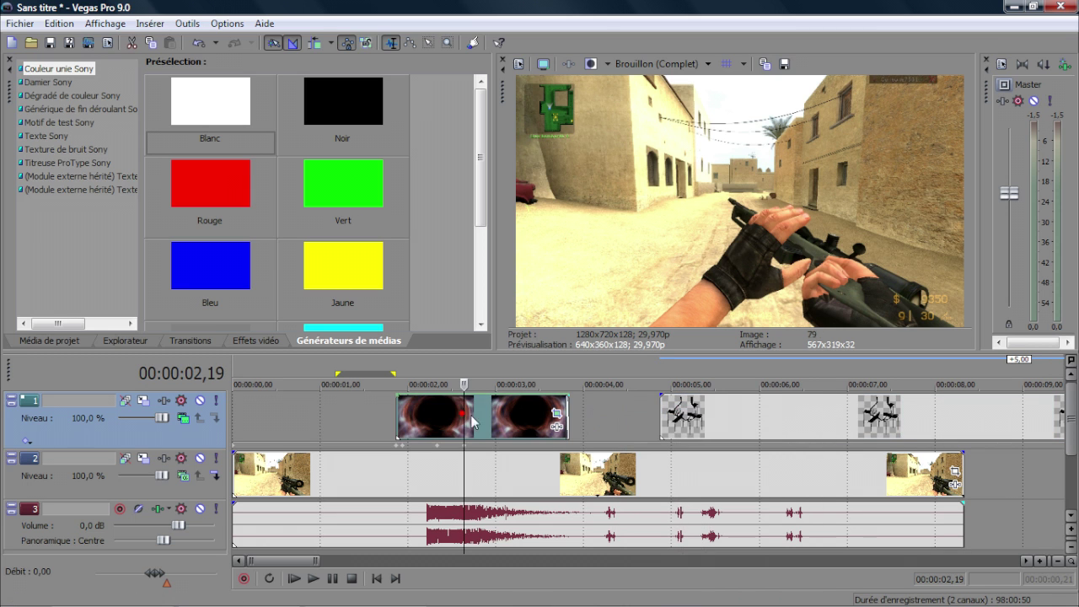
left_click_drag(704, 426, 442, 426)
left_click(493, 415)
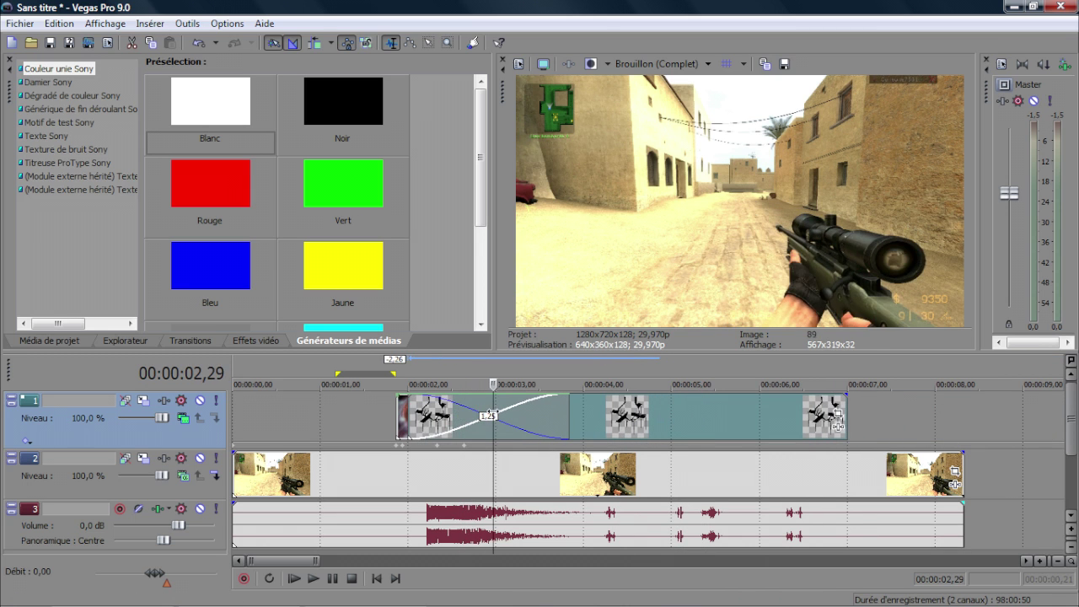
left_click(455, 416)
key("Delete")
left_click_drag(468, 416, 405, 413)
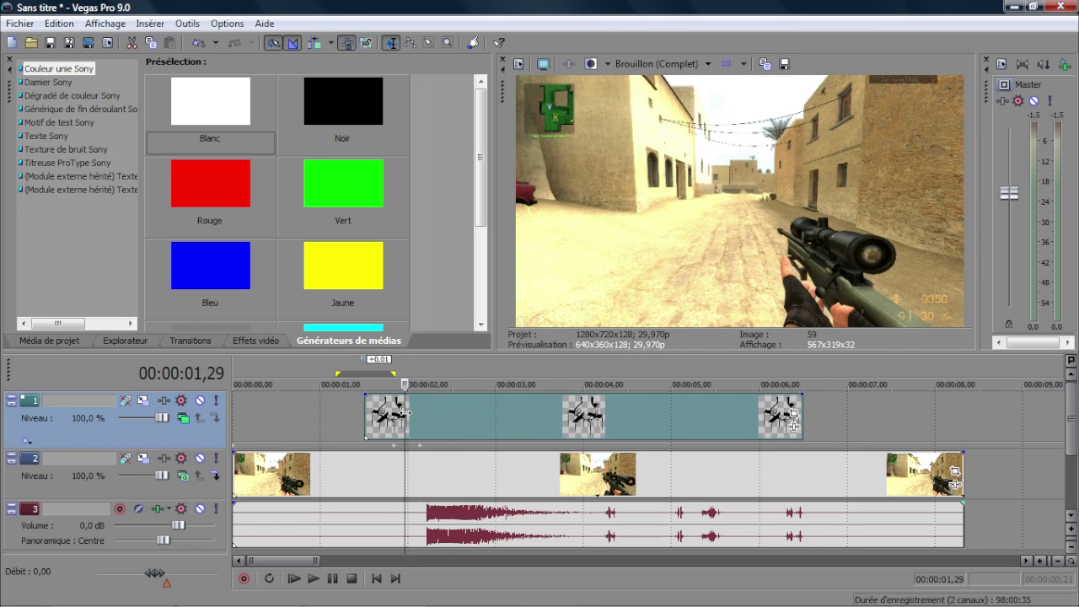
Review track 1's height map compositing settings at the keyframes up to about 00:00:02,17 and close them
left_click(183, 417)
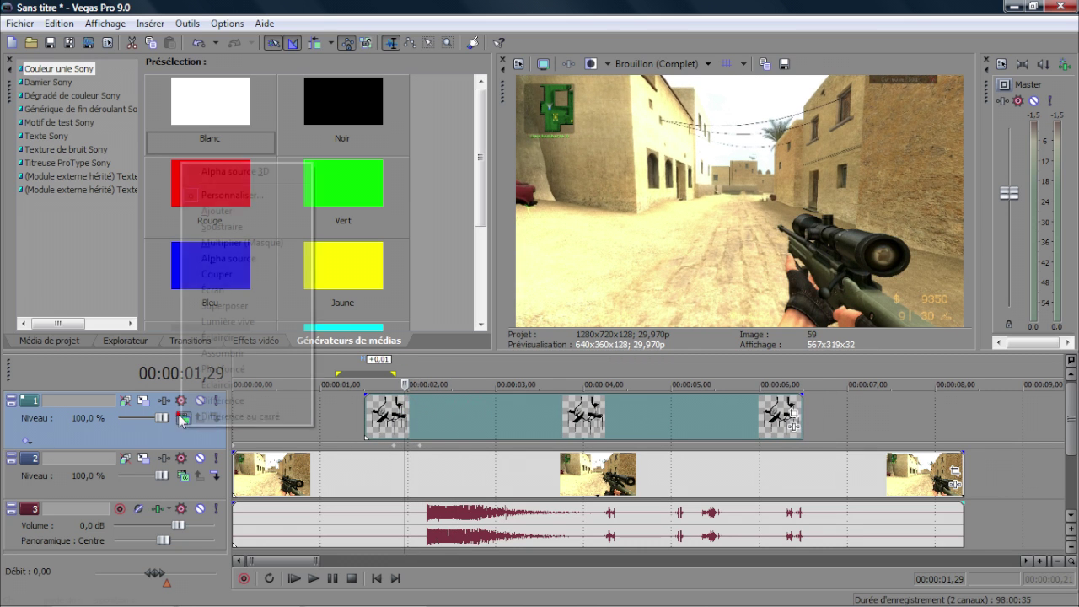
left_click(261, 174)
left_click_drag(210, 475, 284, 474)
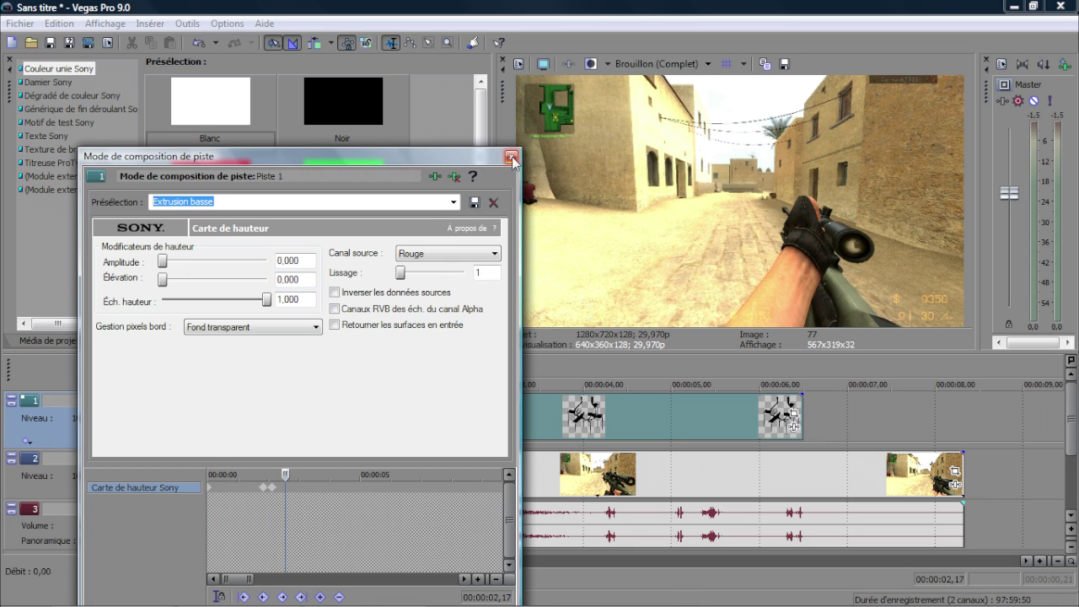
left_click(510, 158)
Apply the Inversion Sony effect to the hand image with a blend level of 1,000 and close the effect settings
right_click(592, 417)
left_click(671, 373)
left_click(513, 413)
left_click(791, 426)
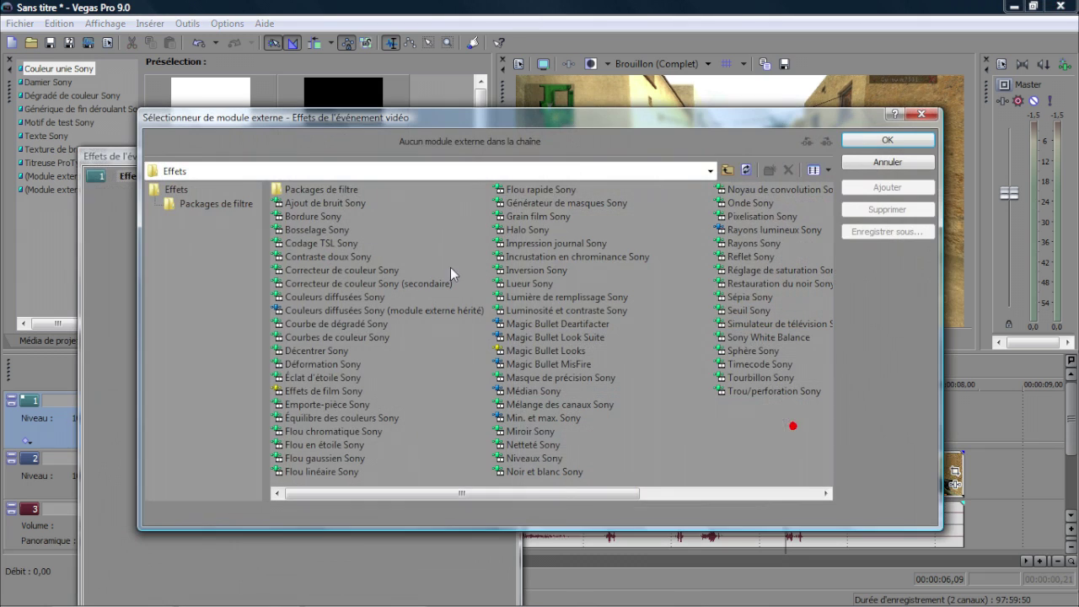
double_click(525, 273)
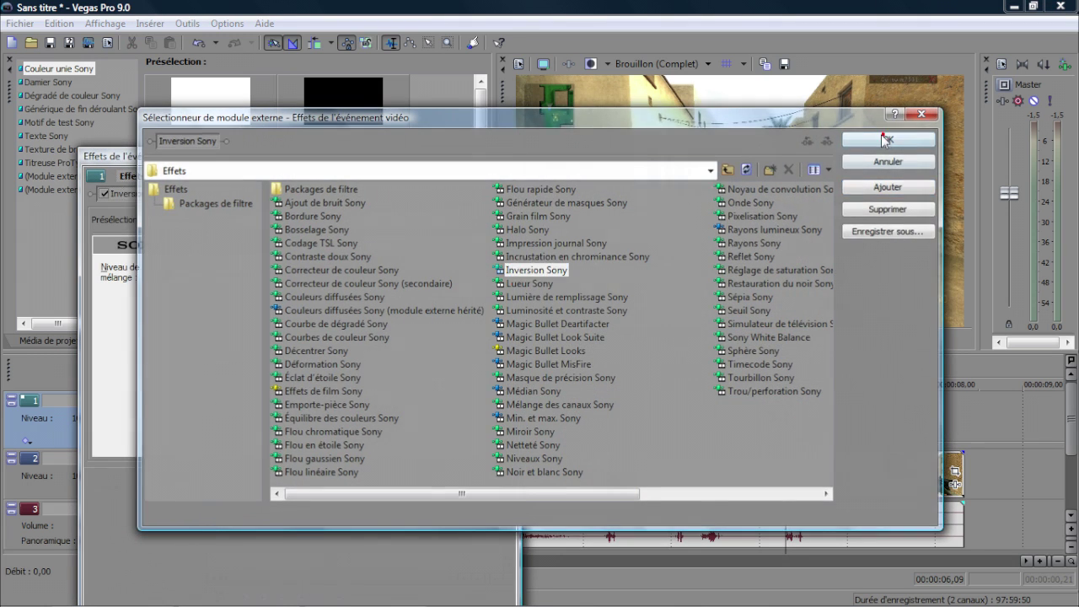
key("Return")
left_click_drag(172, 270, 289, 271)
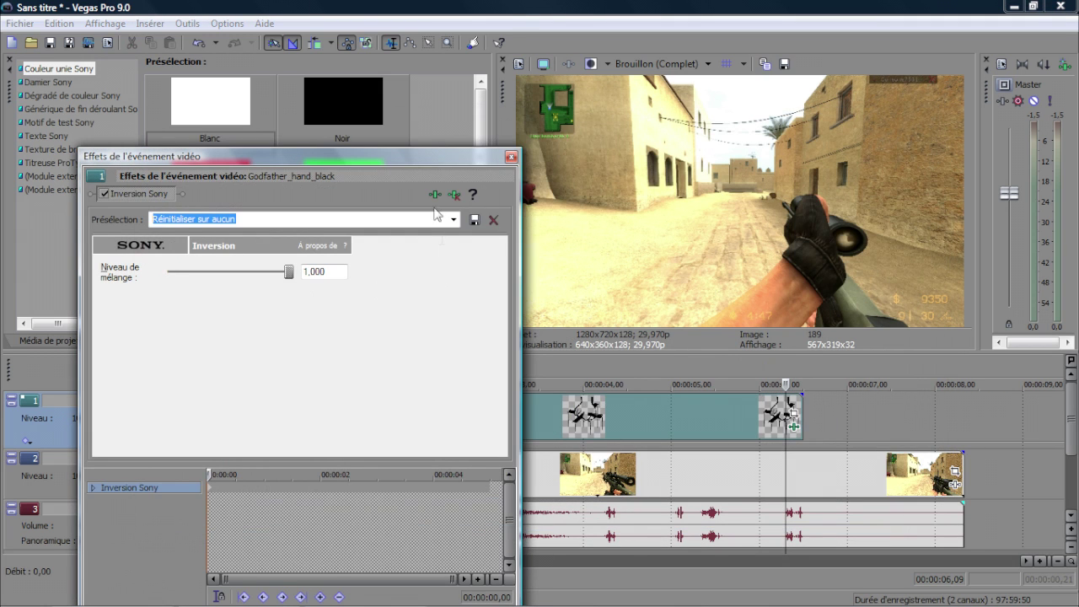
left_click(511, 156)
Play the hand image section and examine the height-map distortion at several frames between 00:00:01,15 and 00:00:02,04
left_click(381, 413)
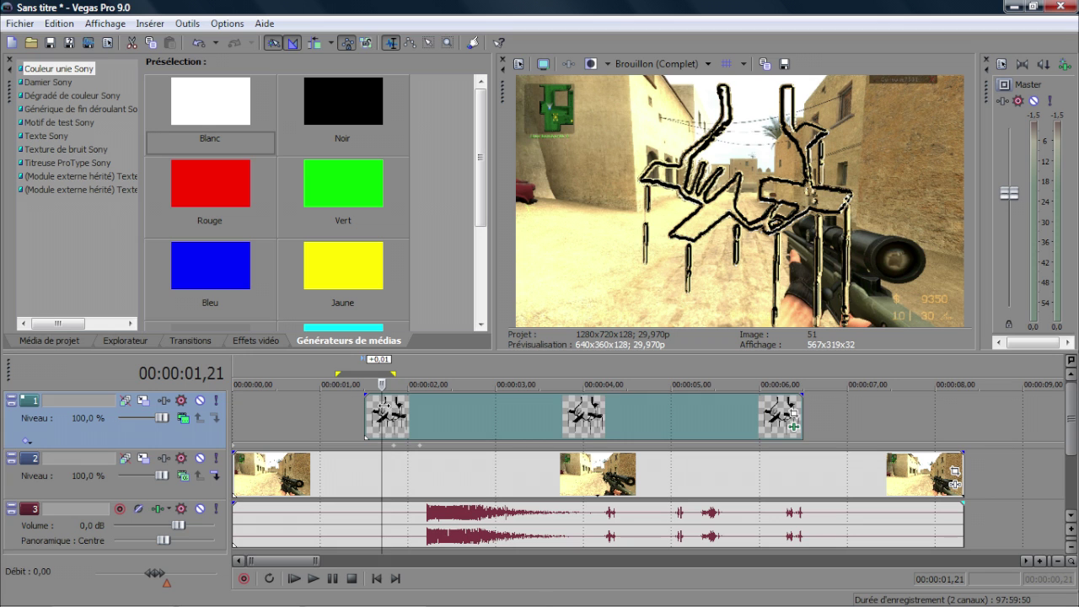
key("space")
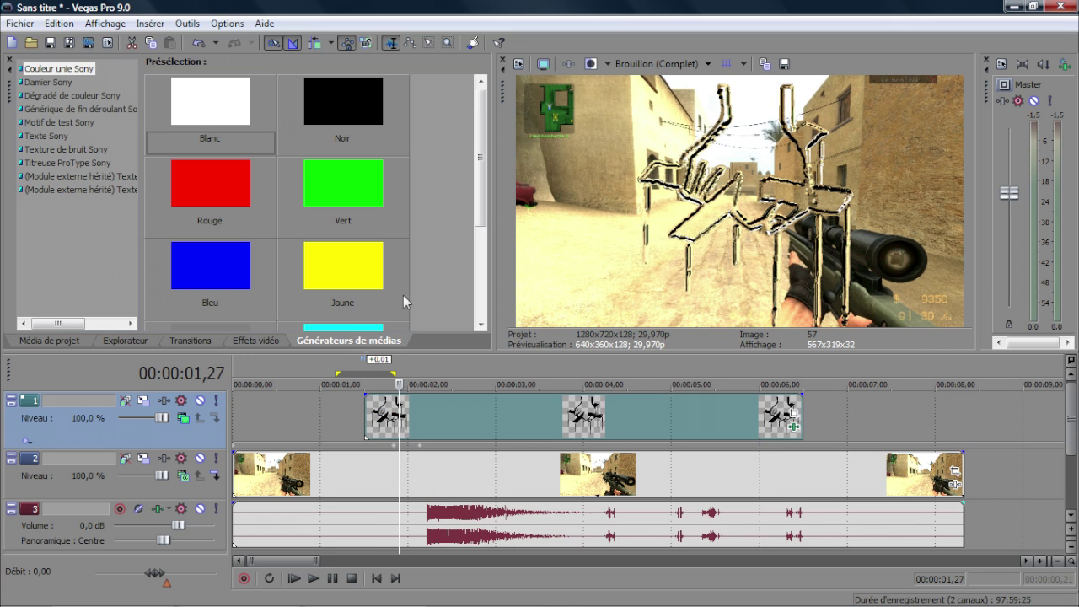
left_click(373, 416)
left_click(365, 416)
left_click(376, 416)
left_click(365, 416)
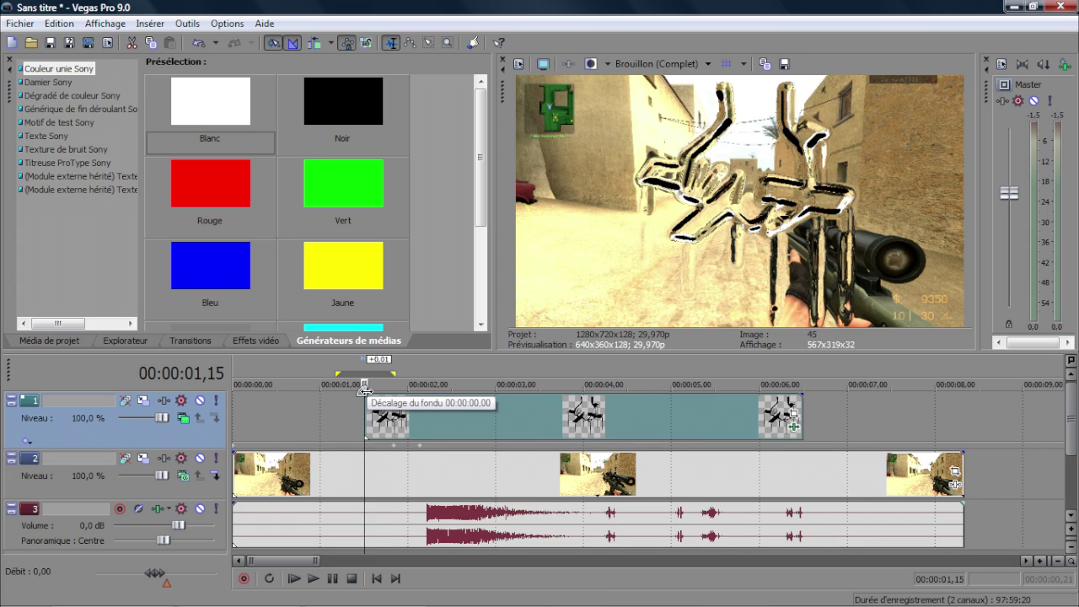
left_click(372, 460)
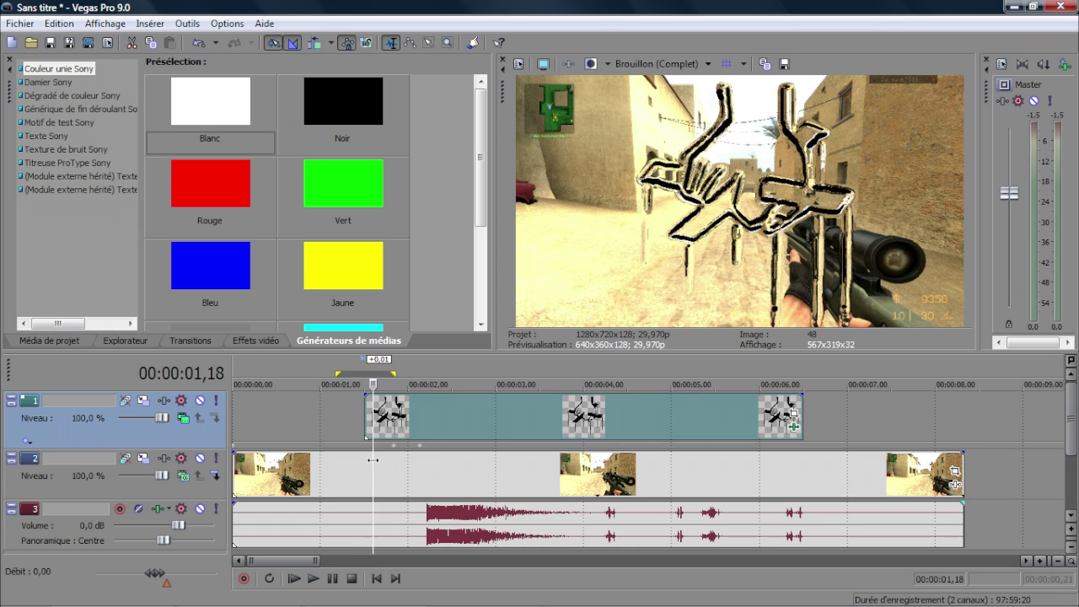
left_click_drag(372, 459, 419, 461)
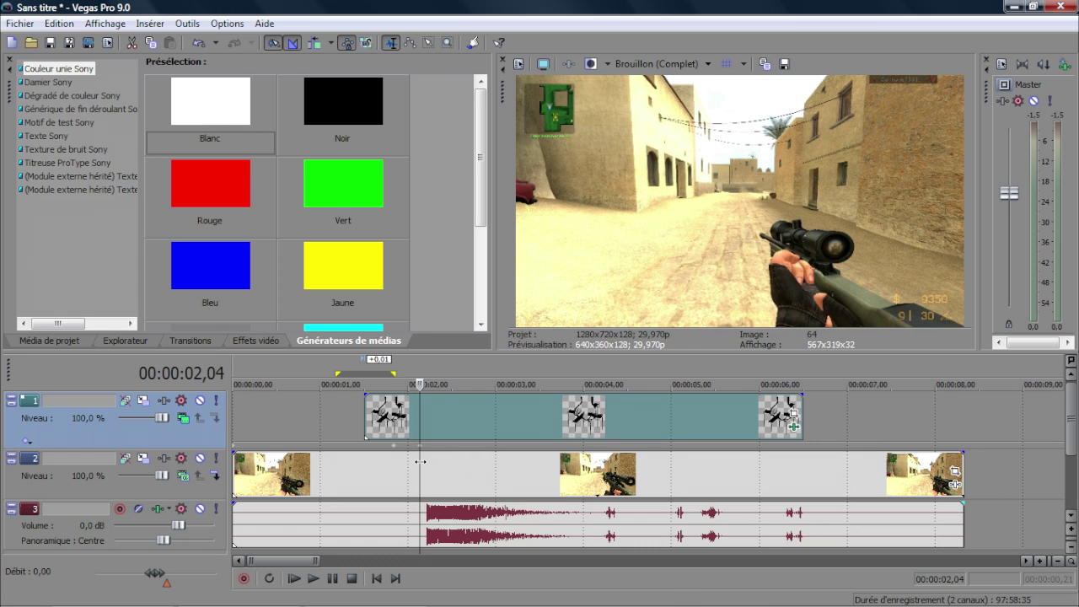